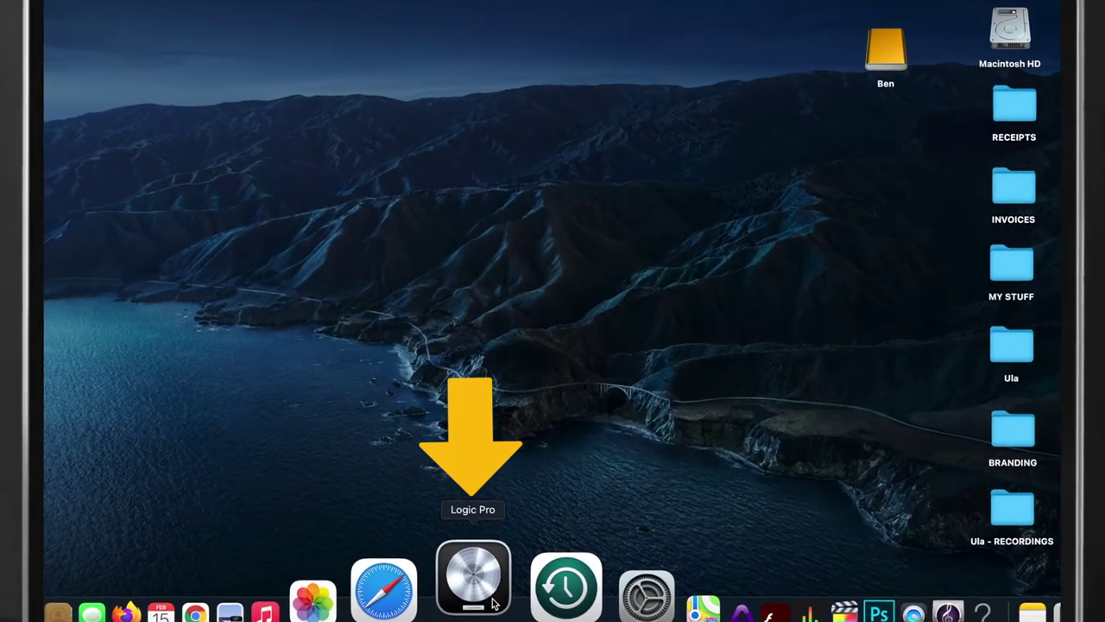
# - Launch Logic Pro and set the new-track dialog to 8 audio tracks
pyautogui.click(495, 602)
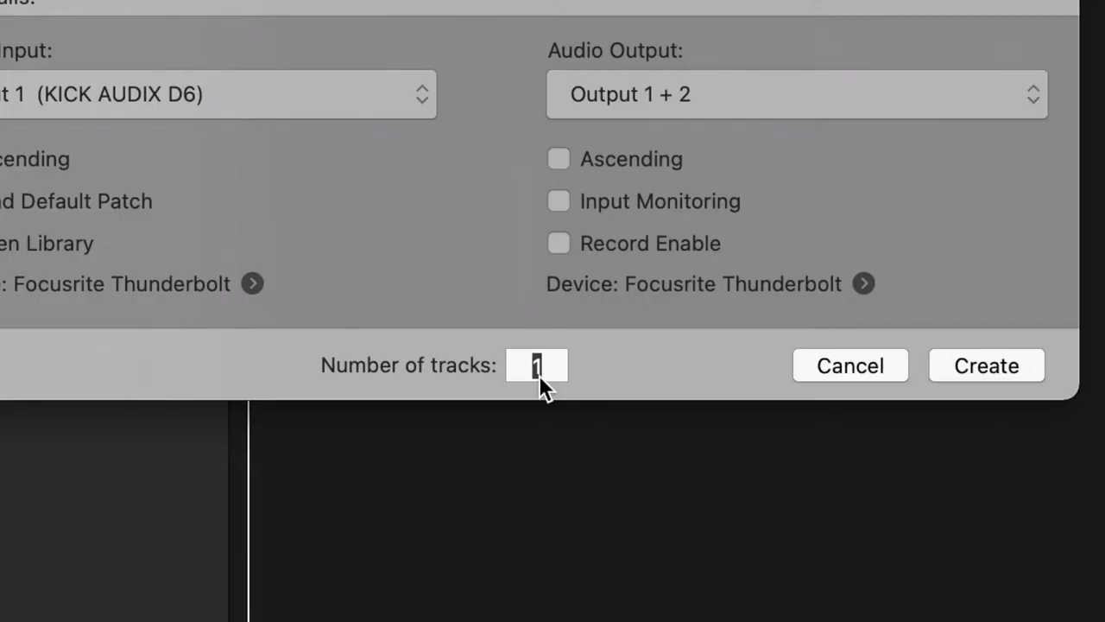
pyautogui.click(542, 366)
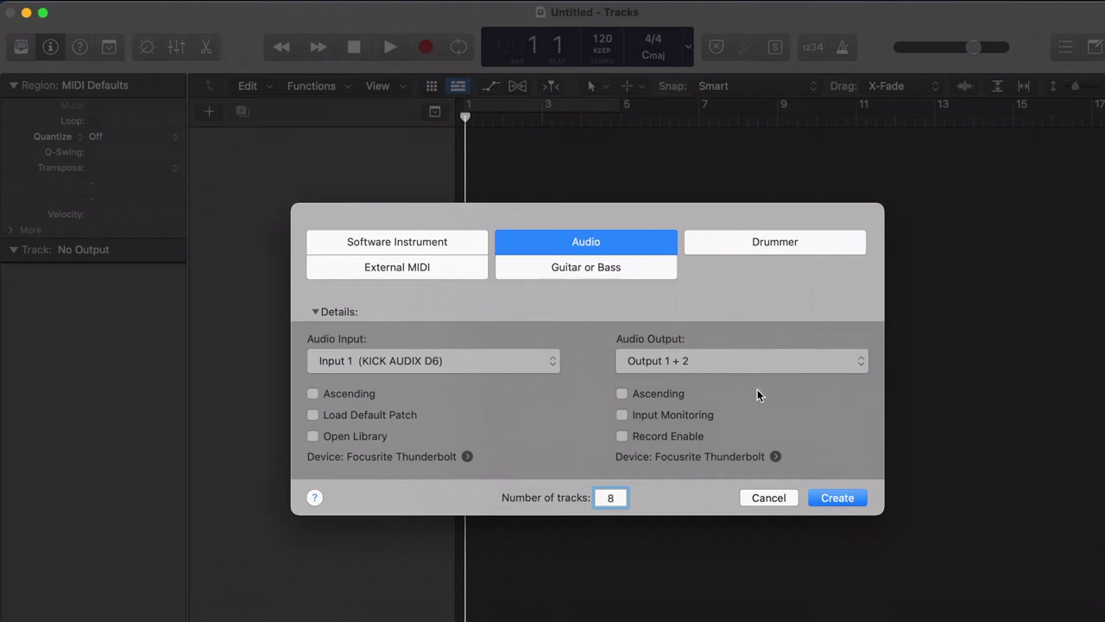
# - Create audio tracks Audio 1 through Audio 8 and hide the inspector
pyautogui.click(825, 499)
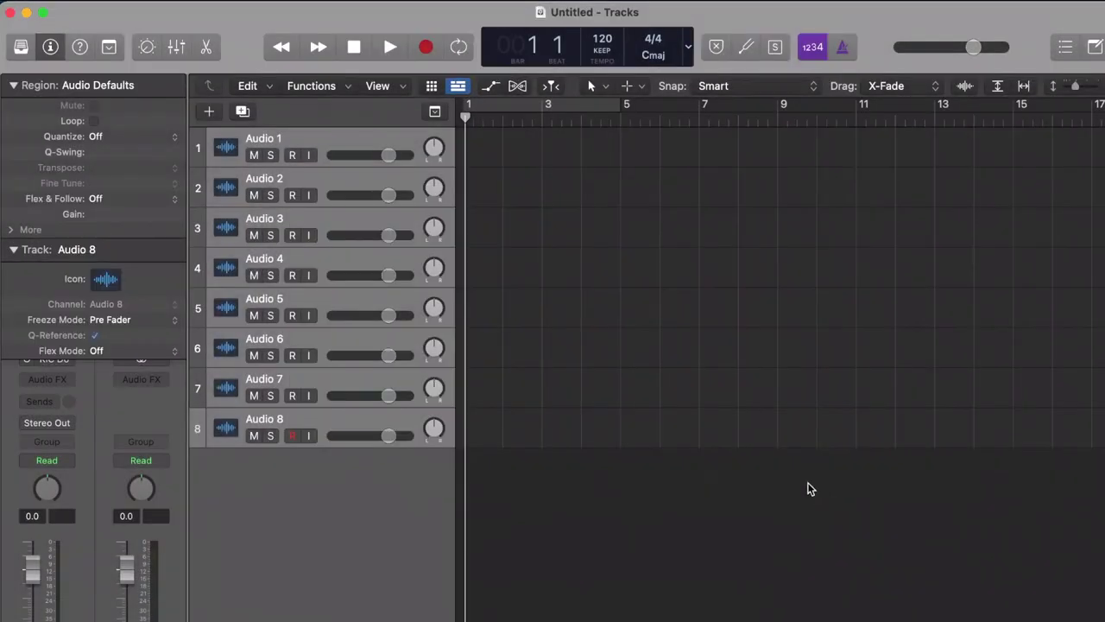
pyautogui.click(54, 44)
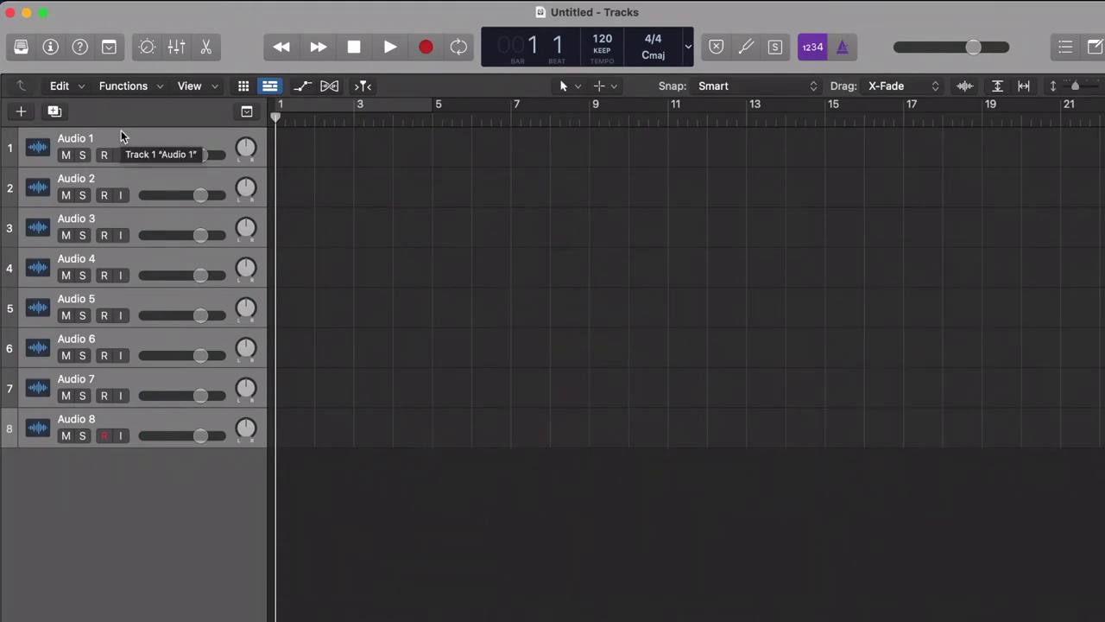
# - Set the project's audio sample rate to 48 kHz in File > Project Settings > Audio
pyautogui.click(114, 3)
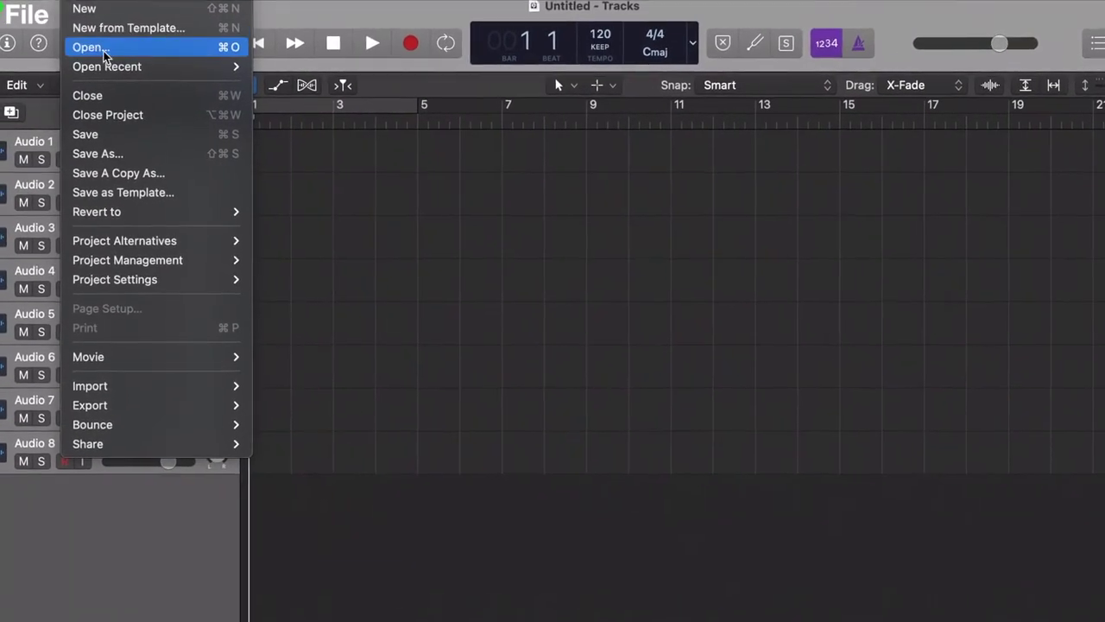
pyautogui.moveTo(122, 278)
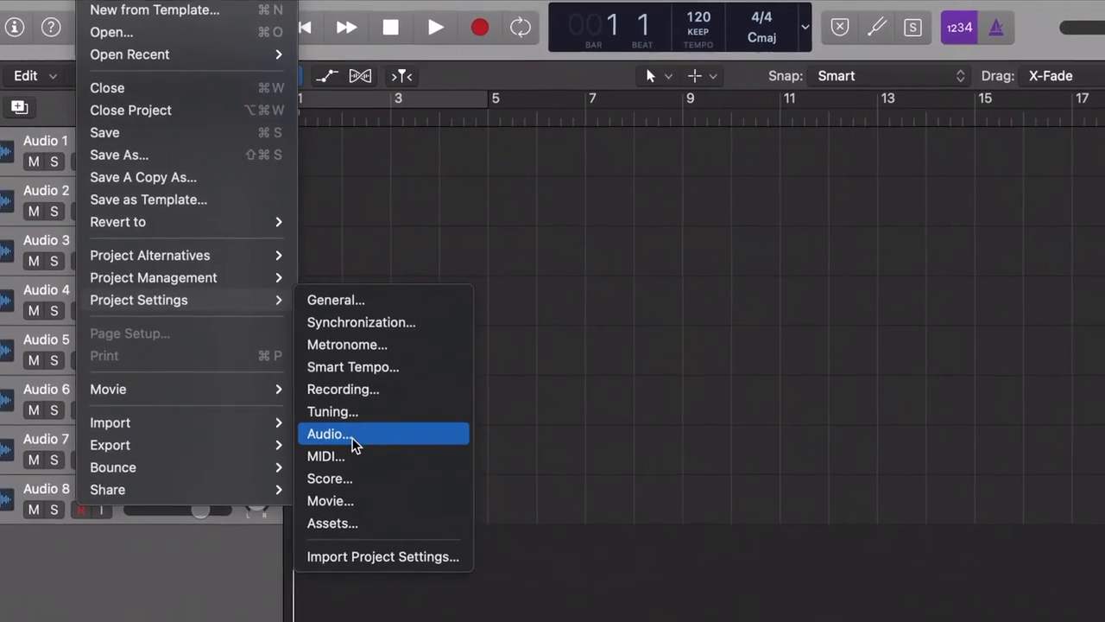
pyautogui.click(356, 439)
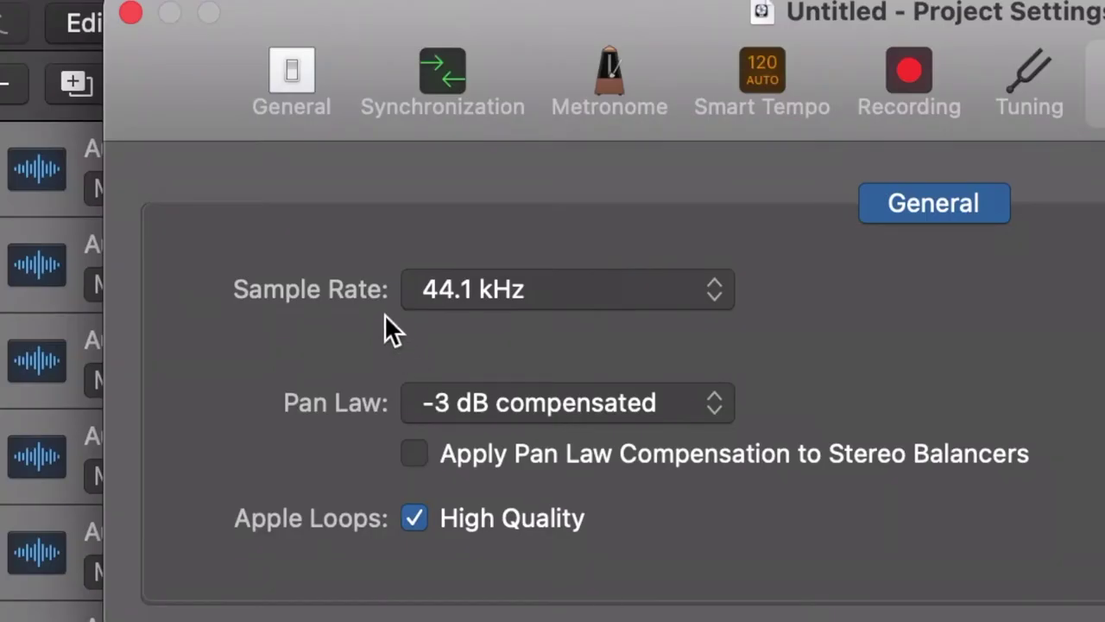
pyautogui.click(715, 295)
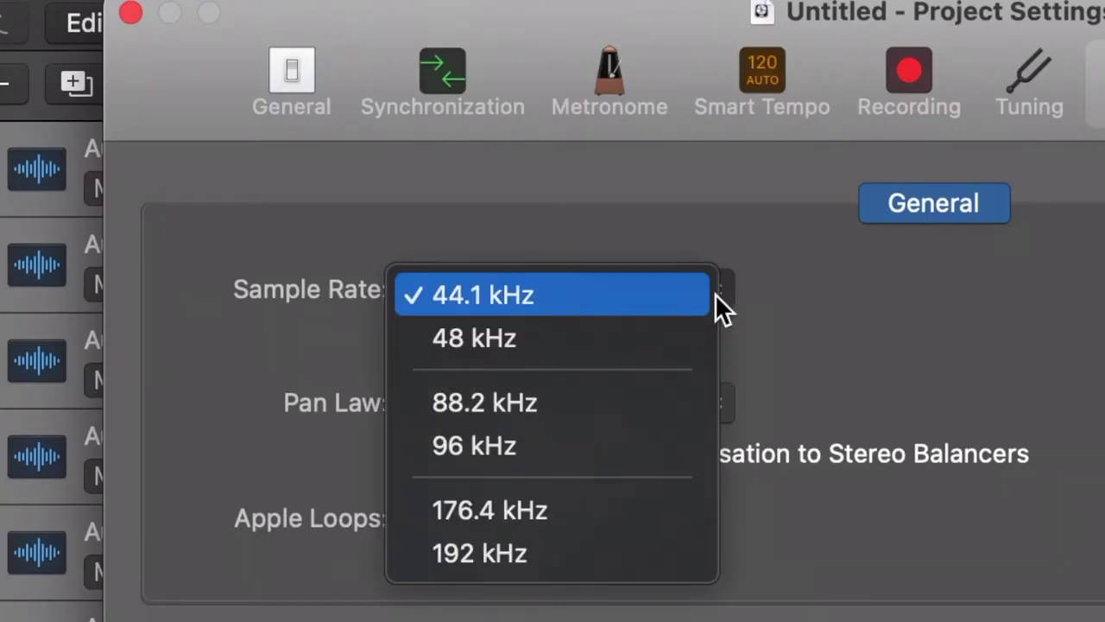
pyautogui.click(690, 332)
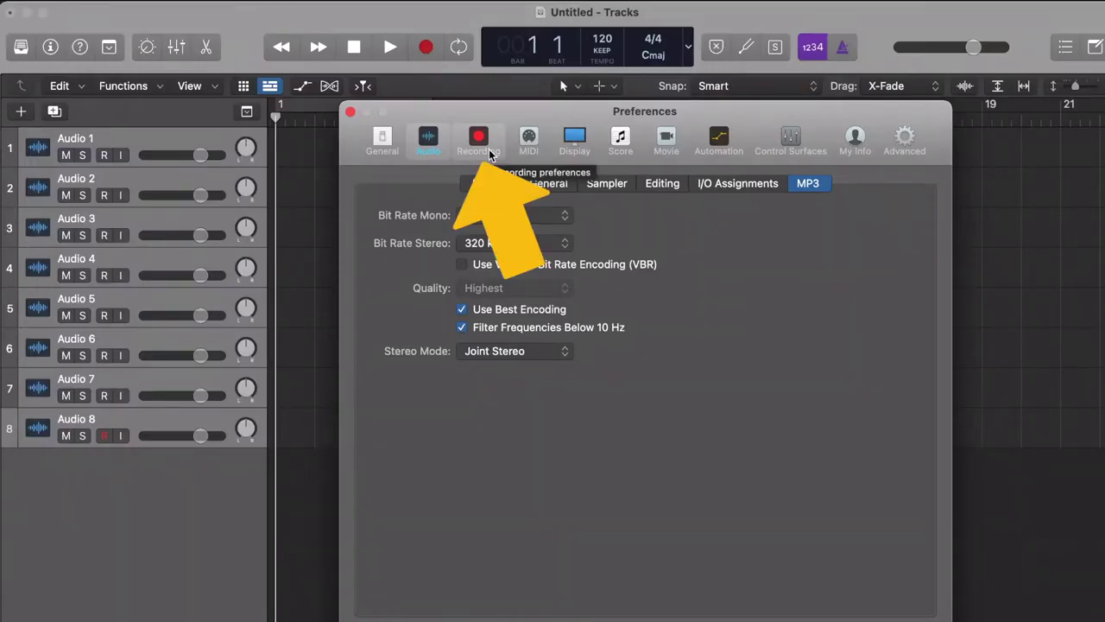
# - On the Recording preferences, try WAVE (BWF), then set the recording file type back to AIFF
pyautogui.click(490, 154)
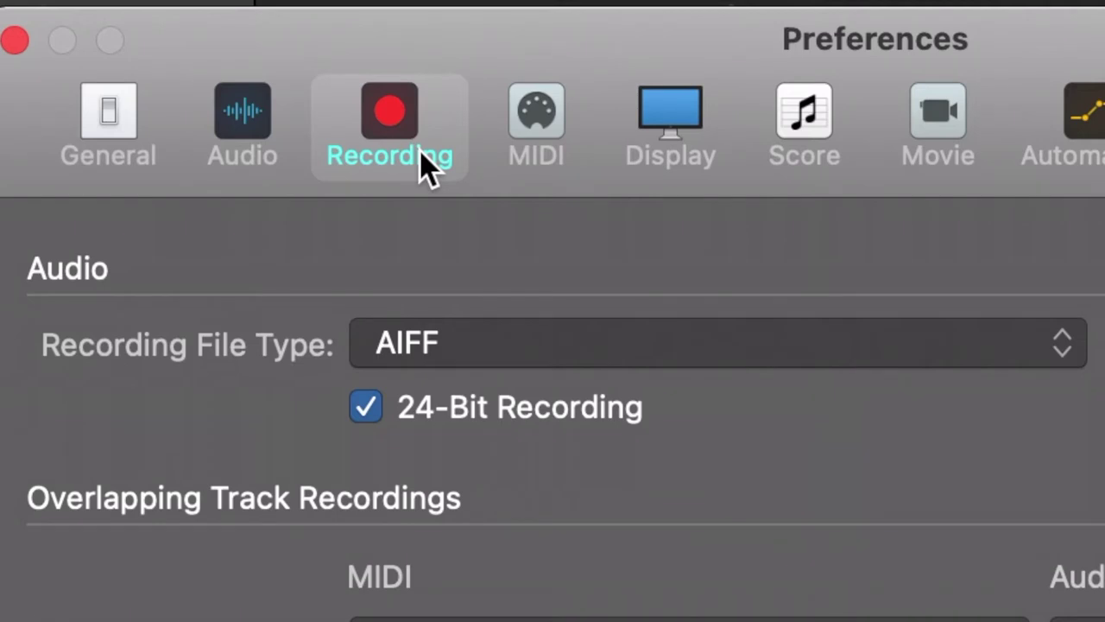
pyautogui.click(1063, 347)
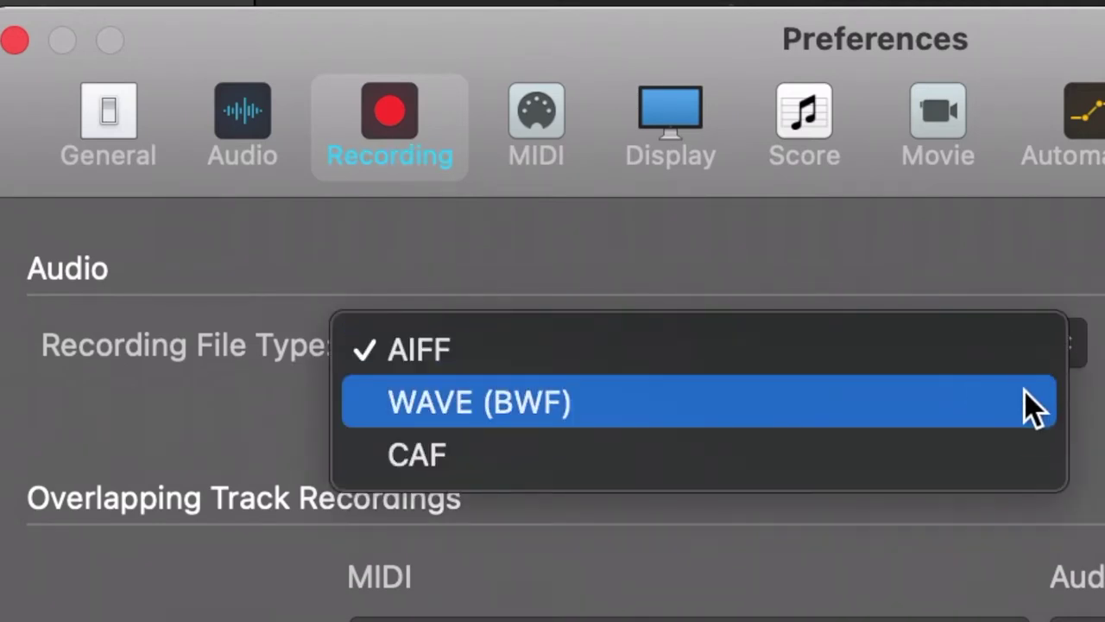
pyautogui.click(1026, 393)
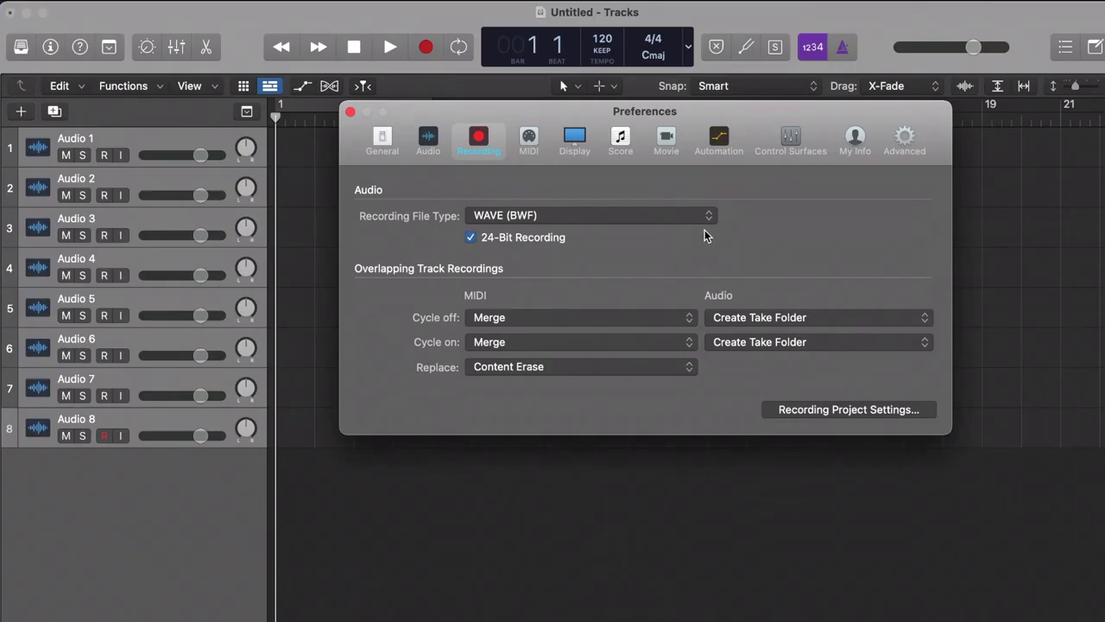
pyautogui.click(1049, 354)
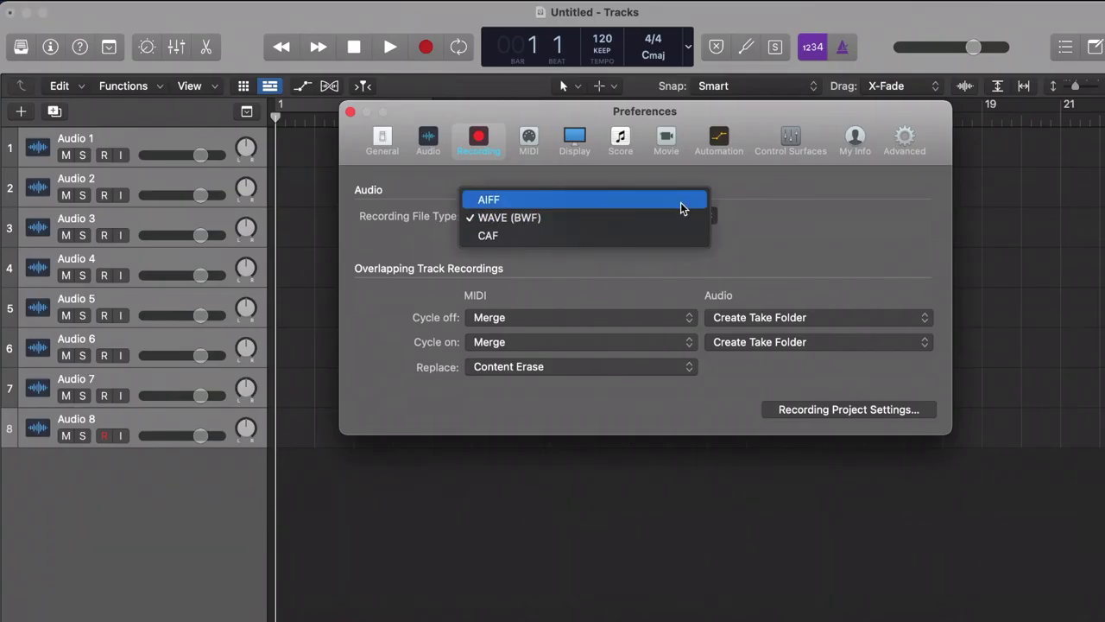
pyautogui.click(680, 203)
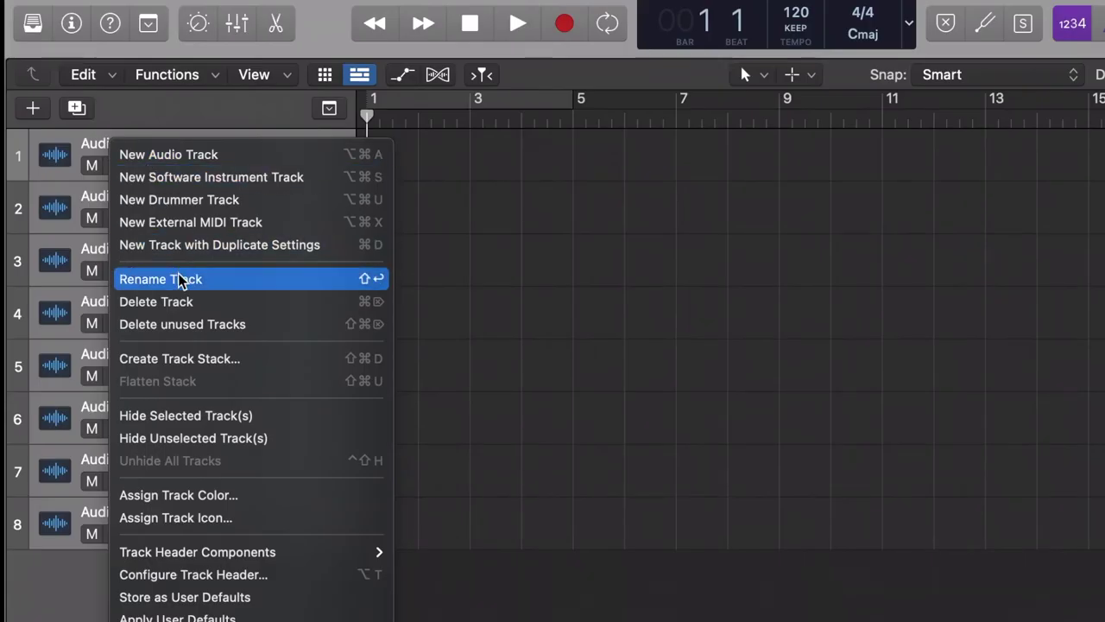
# - Rename the first four tracks KICK D6, KICK B52, SNARE TOP and SNARE BOTTOM
pyautogui.click(132, 242)
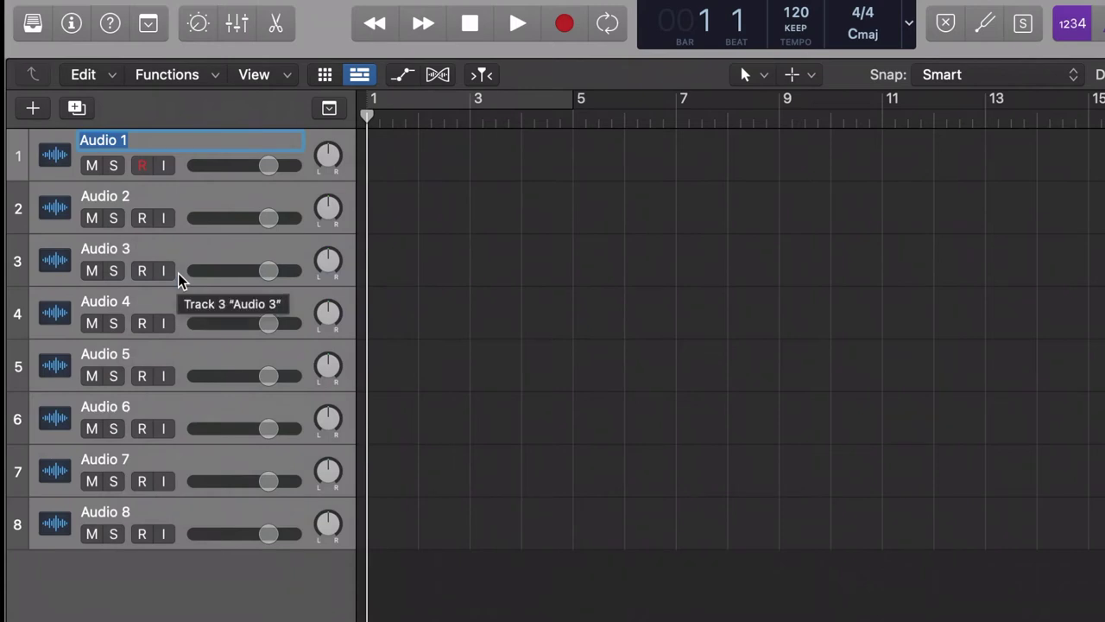
pyautogui.write('KICK D')
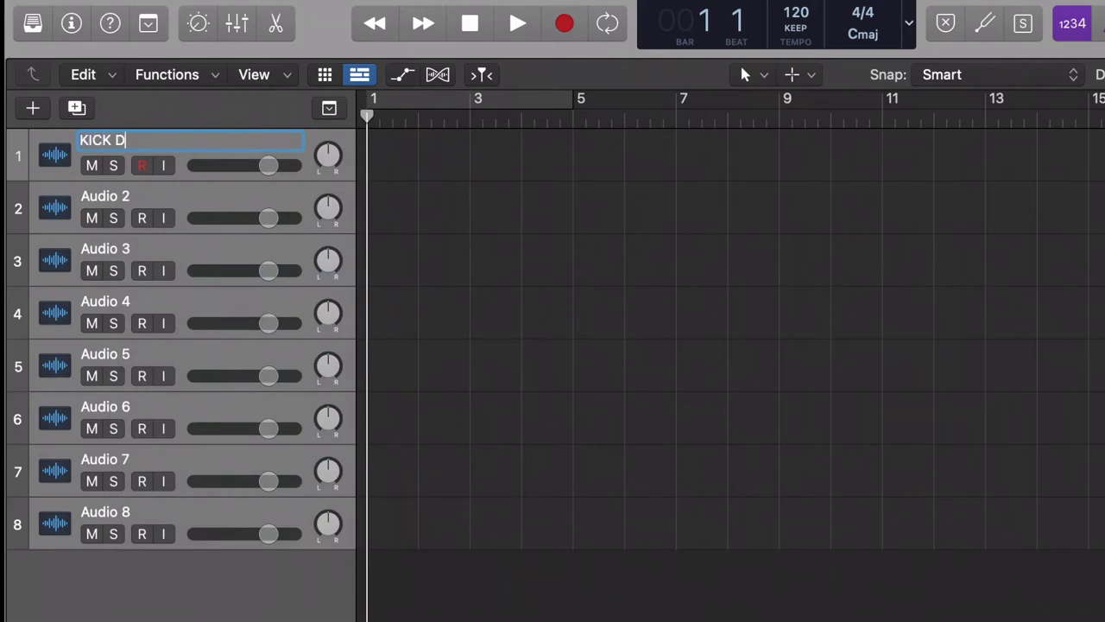
pyautogui.write('6')
pyautogui.press('Tab')
pyautogui.write('KICK B52')
pyautogui.press('Tab')
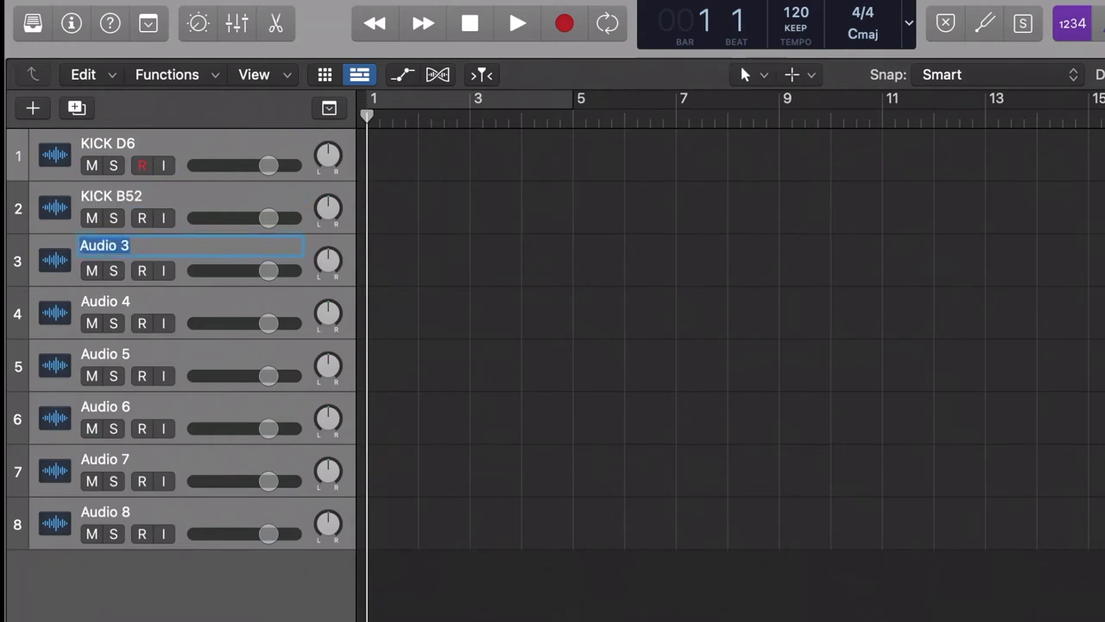
pyautogui.write('SNARE TOP')
pyautogui.press('Tab')
pyautogui.write('SNARE BOTTOM')
pyautogui.press('Tab')
# - Rename the next tracks TOM 1, TOM 2 and O/H LEFT, then show the mixer
pyautogui.write('TOM 1')
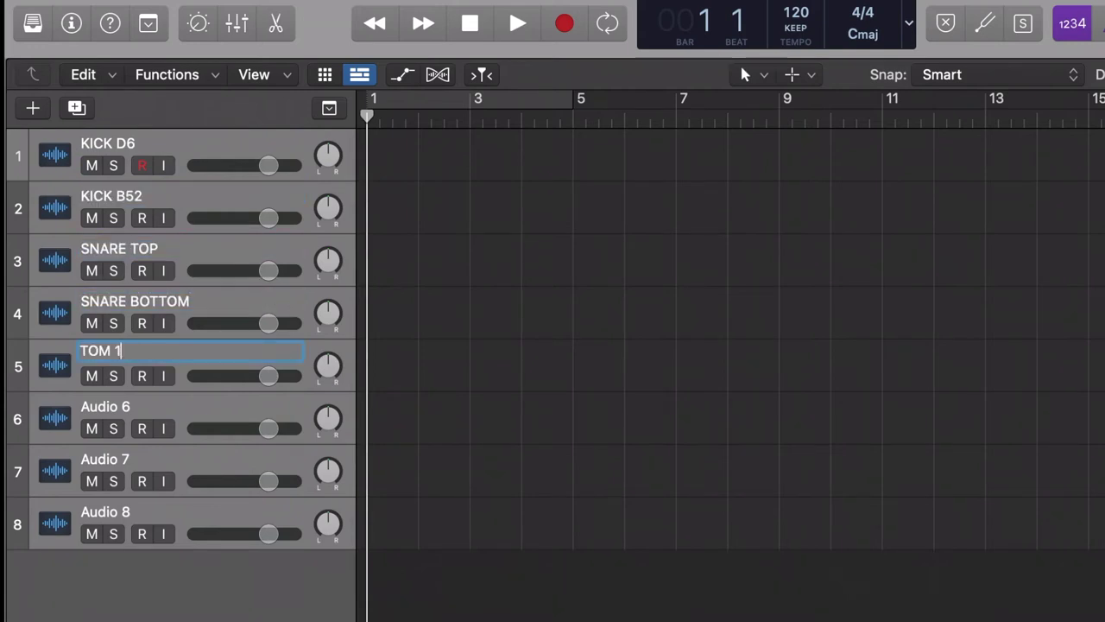
pyautogui.press('Tab')
pyautogui.write('TOM 2')
pyautogui.press('Tab')
pyautogui.write('O/H LEFT')
pyautogui.press('Tab')
pyautogui.press('Return')
pyautogui.press('x')
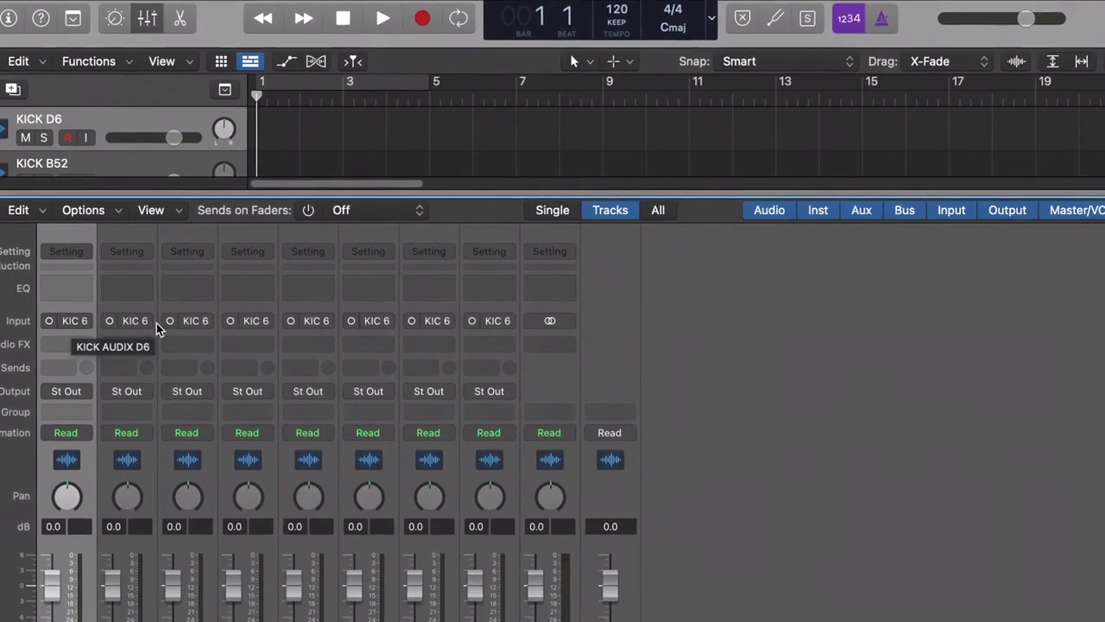
# - Assign Inputs 2, 3, 4 and 5 to mixer channels 2 through 5
pyautogui.click(131, 320)
pyautogui.moveTo(148, 382)
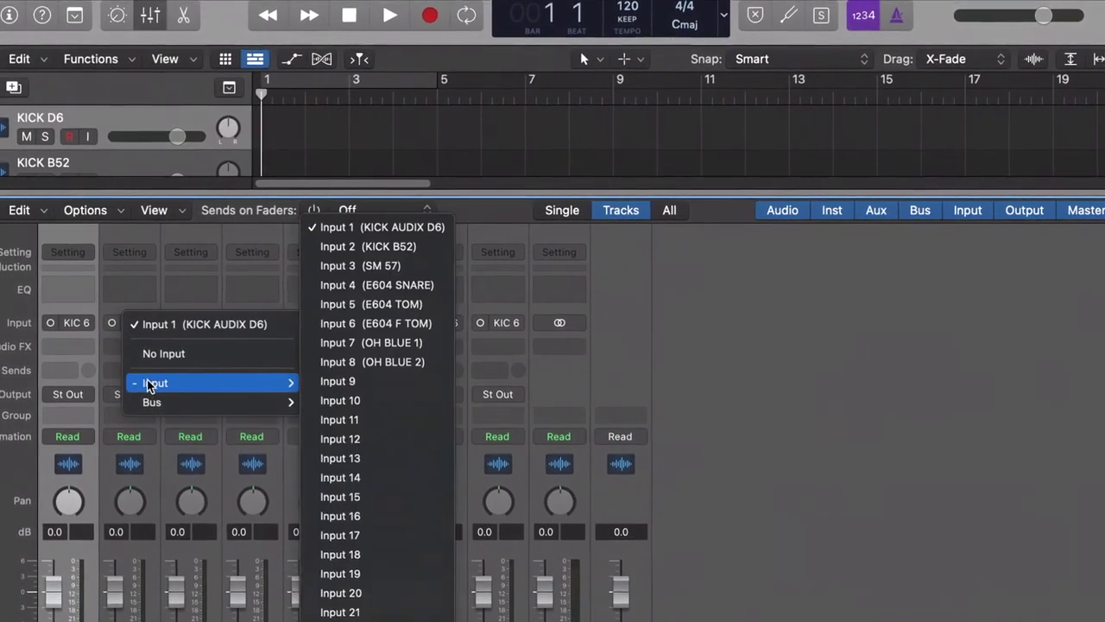
pyautogui.click(390, 248)
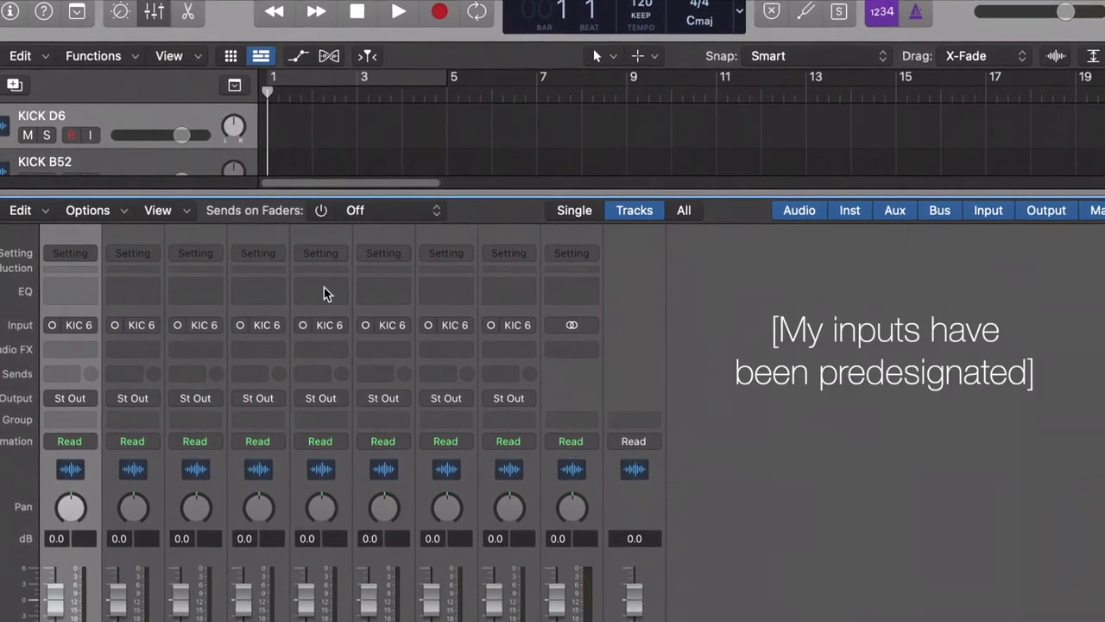
pyautogui.click(208, 323)
pyautogui.moveTo(237, 390)
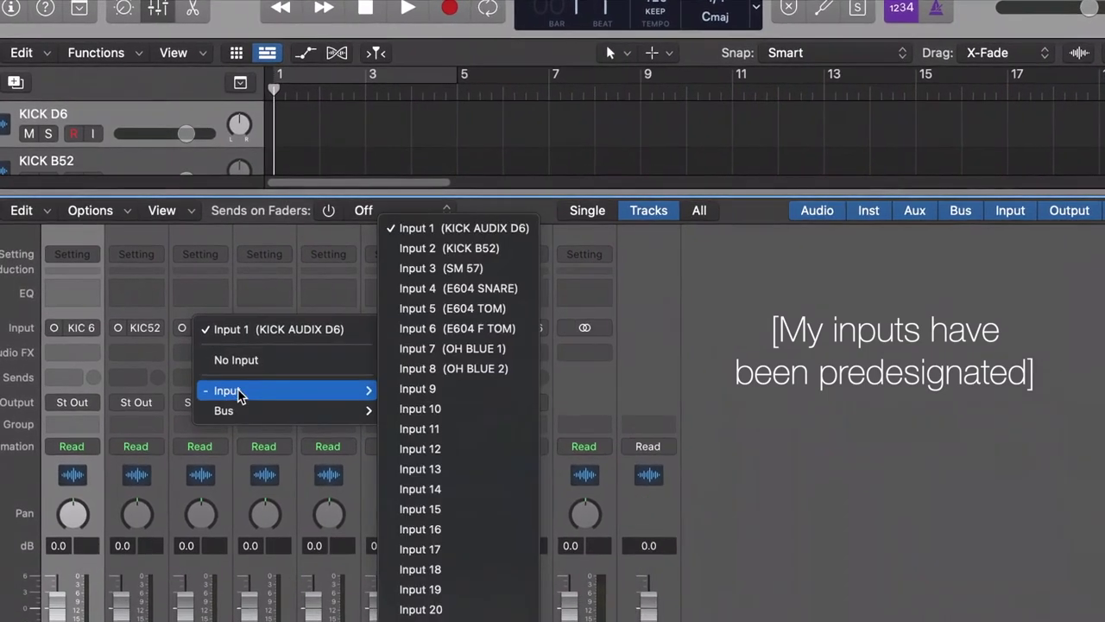
pyautogui.click(455, 269)
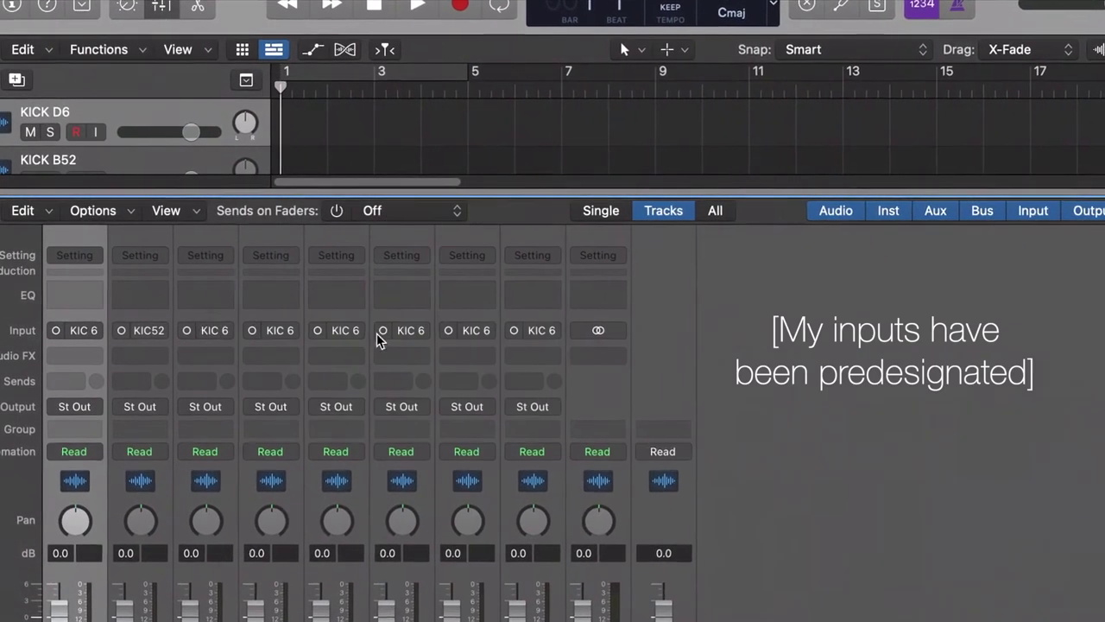
pyautogui.click(269, 329)
pyautogui.moveTo(294, 396)
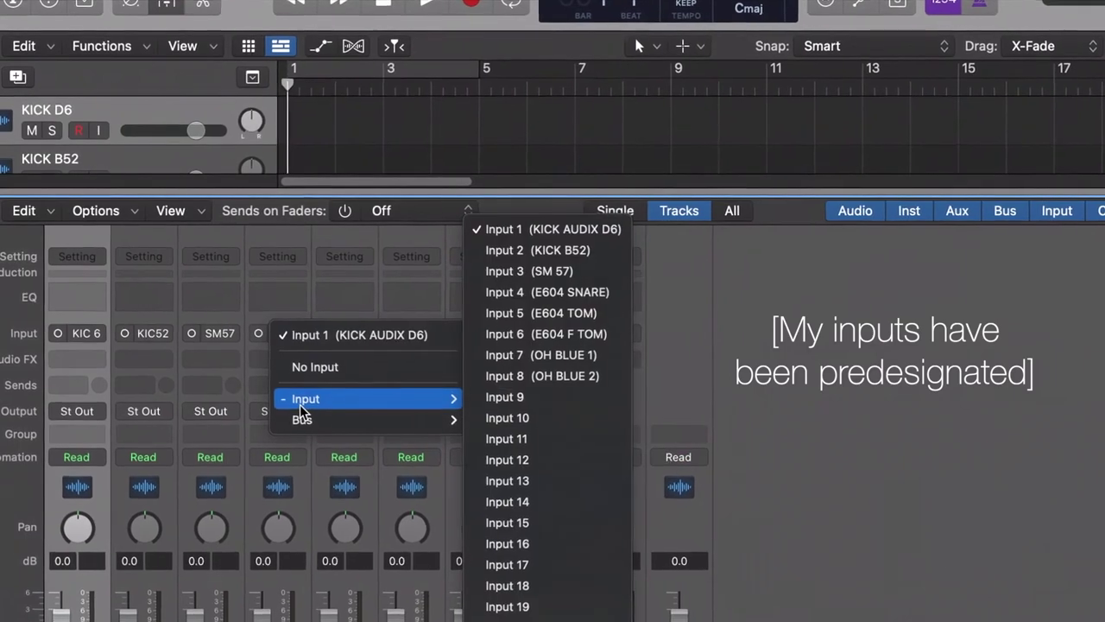
pyautogui.click(536, 295)
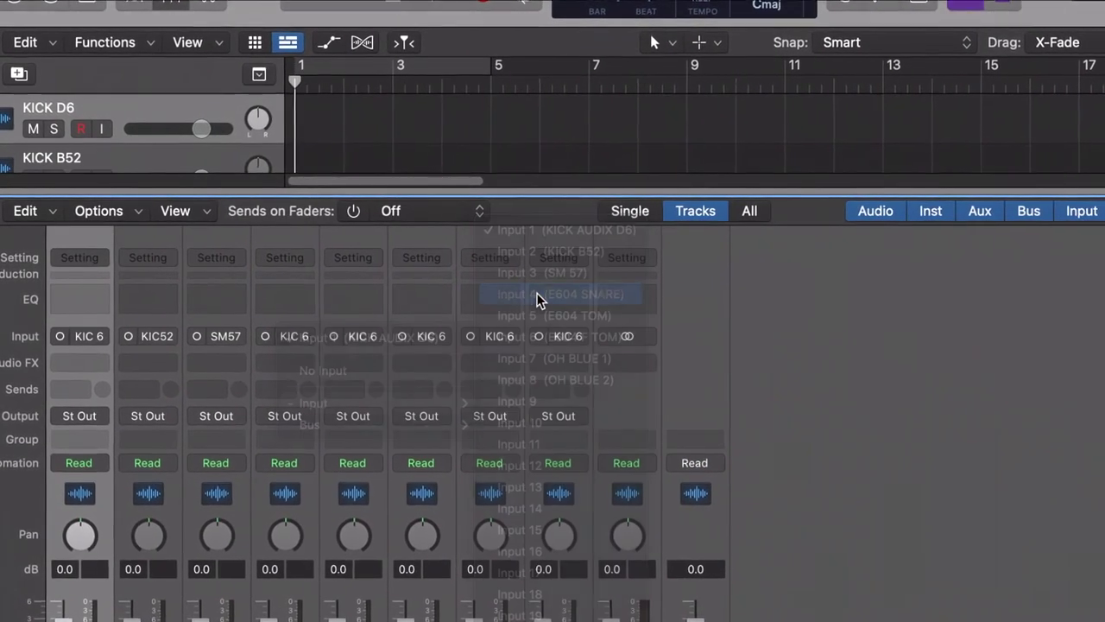
pyautogui.click(370, 338)
pyautogui.moveTo(393, 413)
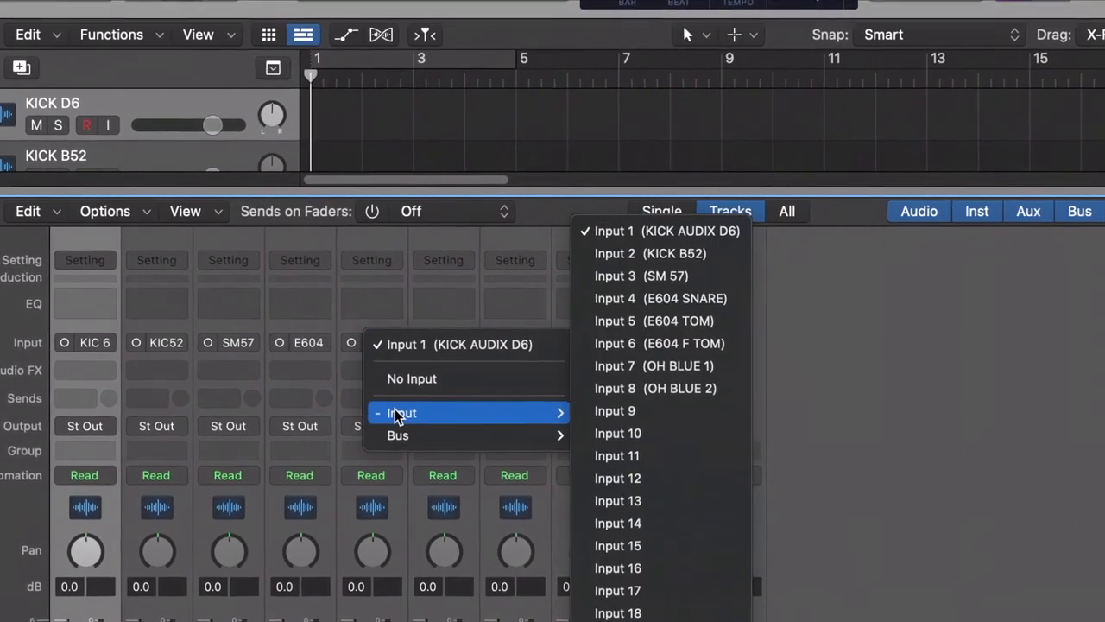
pyautogui.click(604, 320)
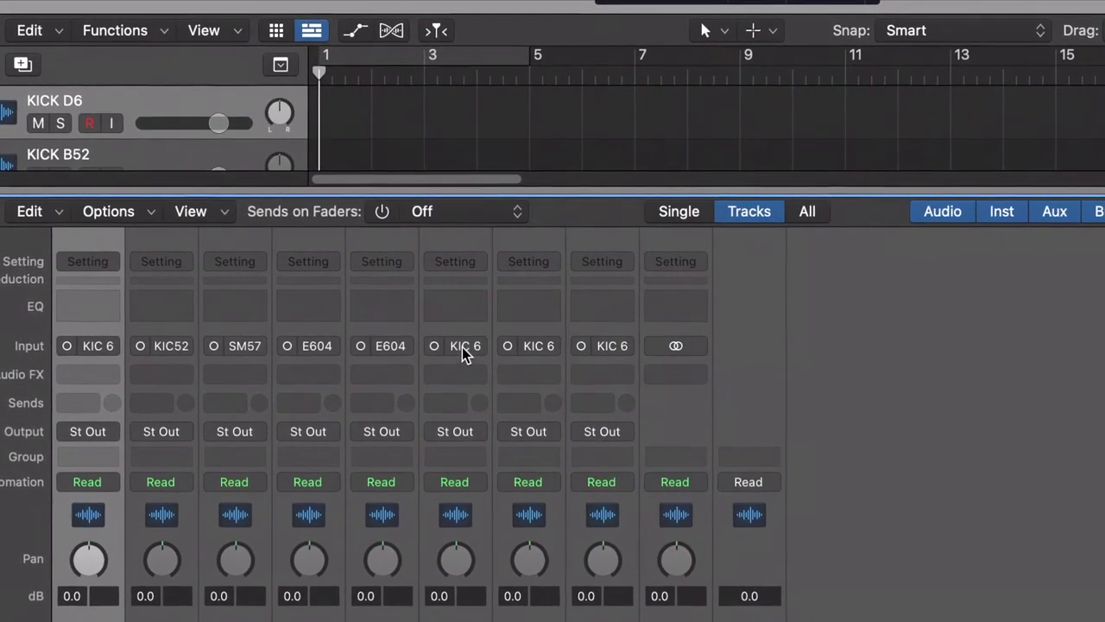
# - Assign Input 6 to Tom 2, Input 7 to O/H Left and Input 8 to O/H Right
pyautogui.click(463, 345)
pyautogui.moveTo(485, 417)
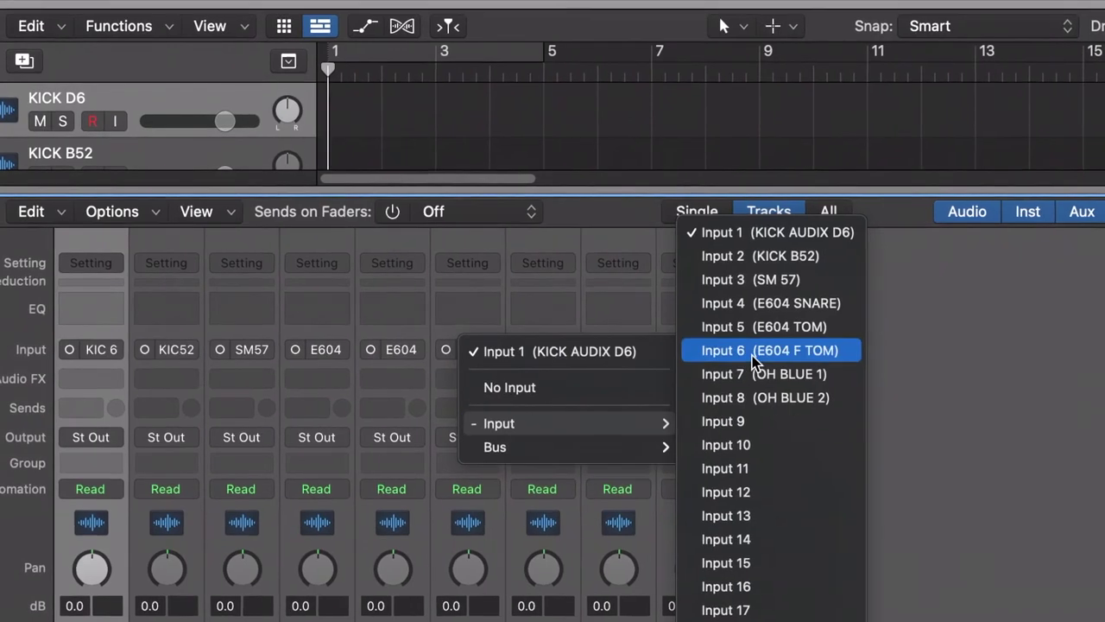
pyautogui.click(743, 349)
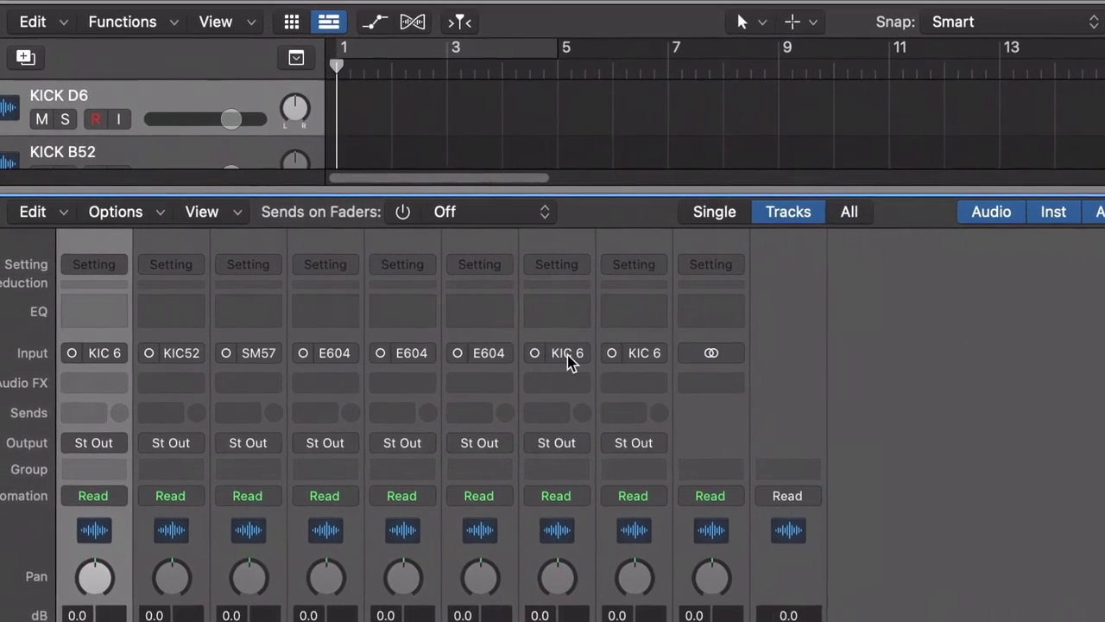
pyautogui.click(609, 361)
pyautogui.moveTo(655, 424)
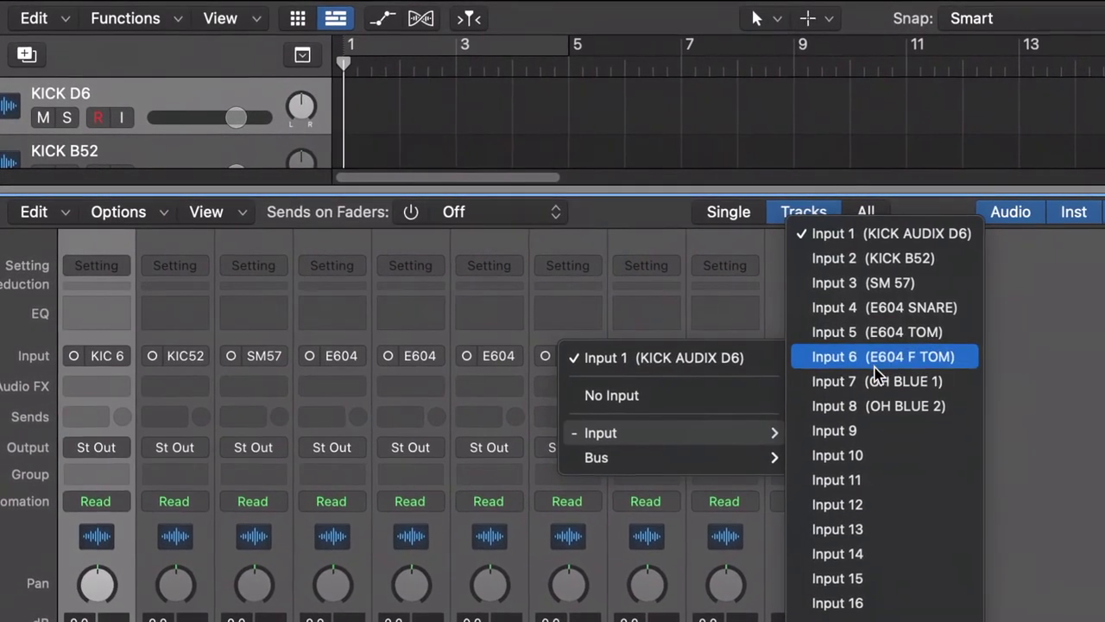
pyautogui.click(871, 381)
pyautogui.click(665, 363)
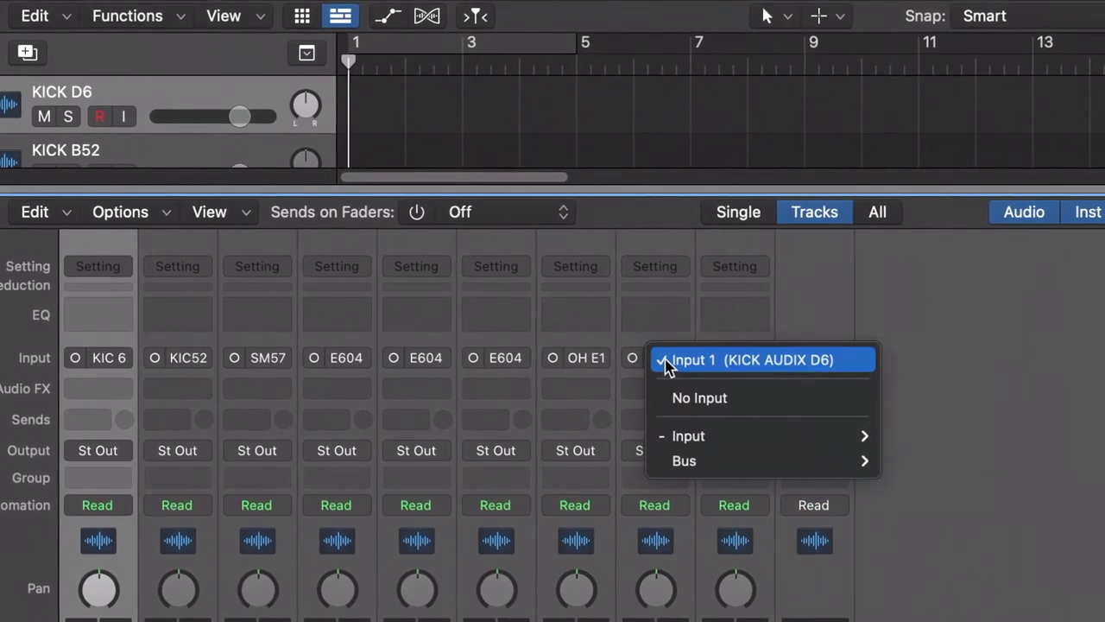
pyautogui.moveTo(708, 434)
pyautogui.click(928, 411)
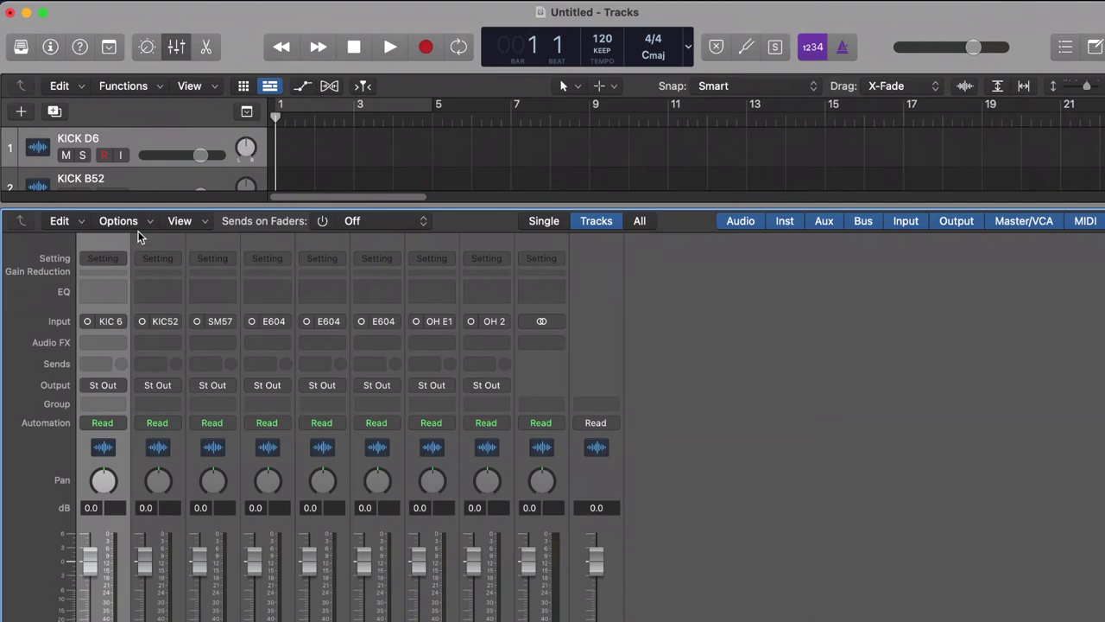
# - Hide the mixer and extend the selection to all eight drum tracks
pyautogui.click(178, 52)
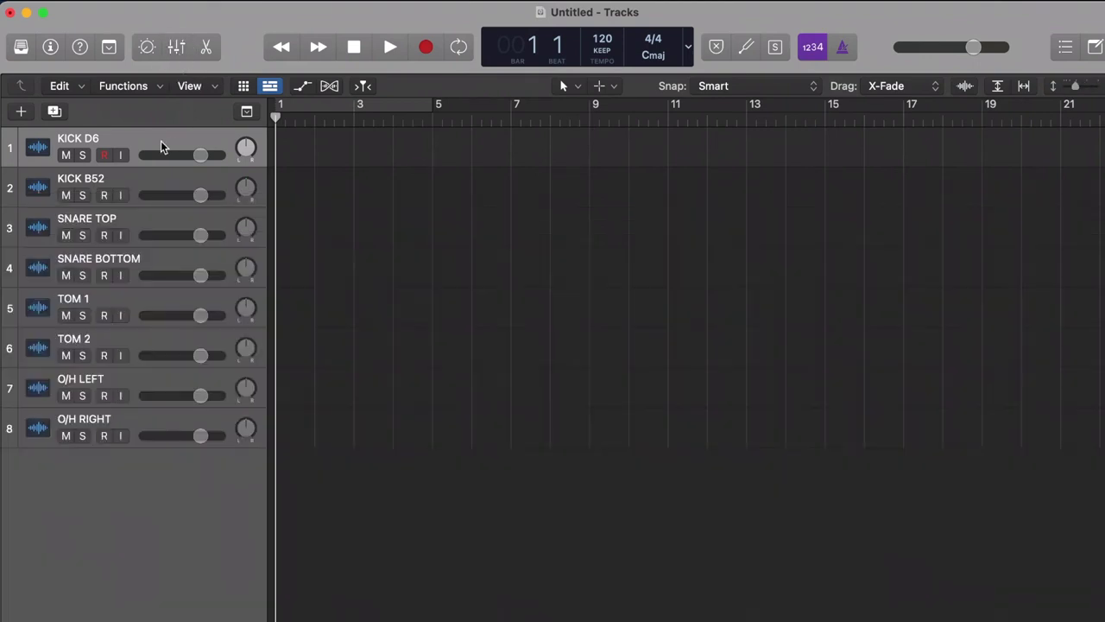
pyautogui.hotkey('shift', 'Down')
pyautogui.hotkey('shift', 'Down')
pyautogui.hotkey('shift', 'Down')
pyautogui.hotkey('shift', 'Down')
pyautogui.hotkey('shift', 'Down')
pyautogui.hotkey('shift', 'Down')
pyautogui.hotkey('shift', 'Down')
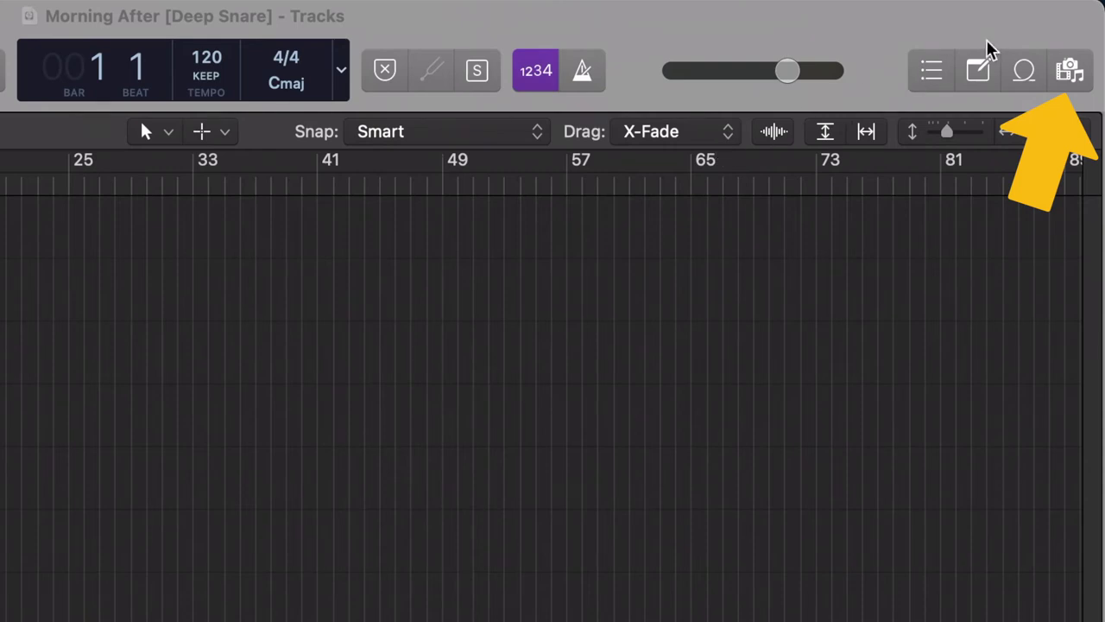
# - Search the Browser for 'morning aft', preview the Click Only WAV, and drag it in as track 9
pyautogui.click(1068, 73)
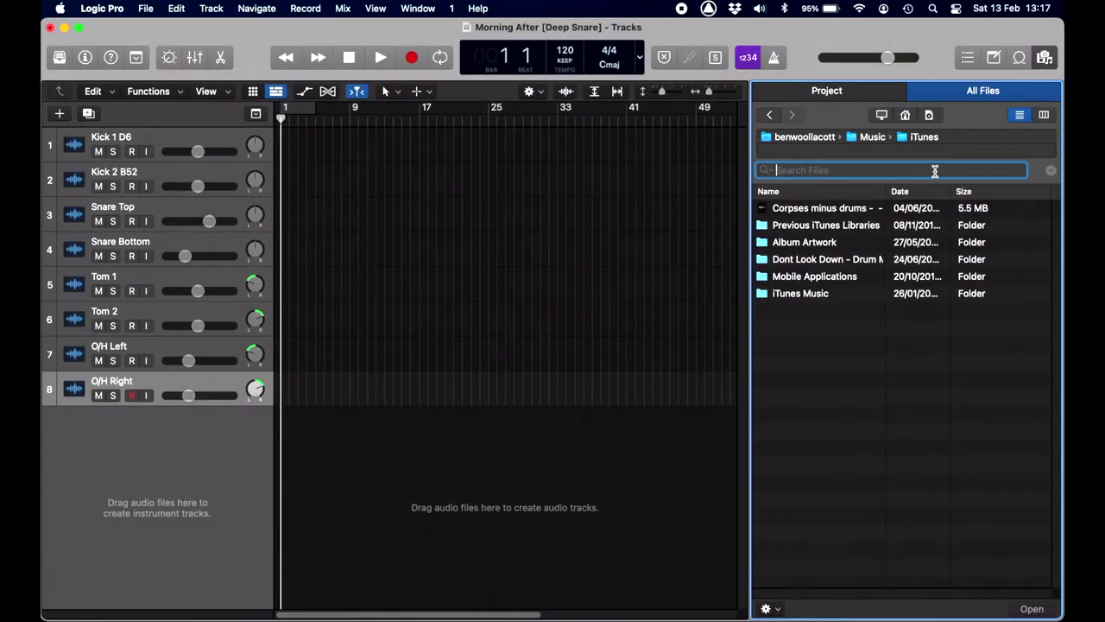
pyautogui.write('morning')
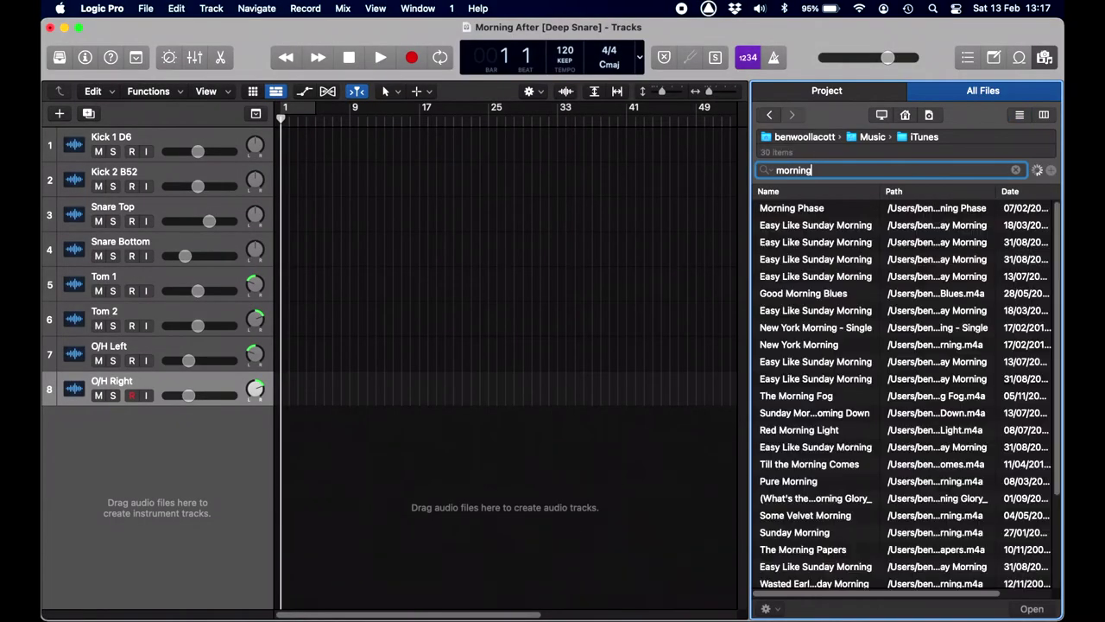
pyautogui.write(' after')
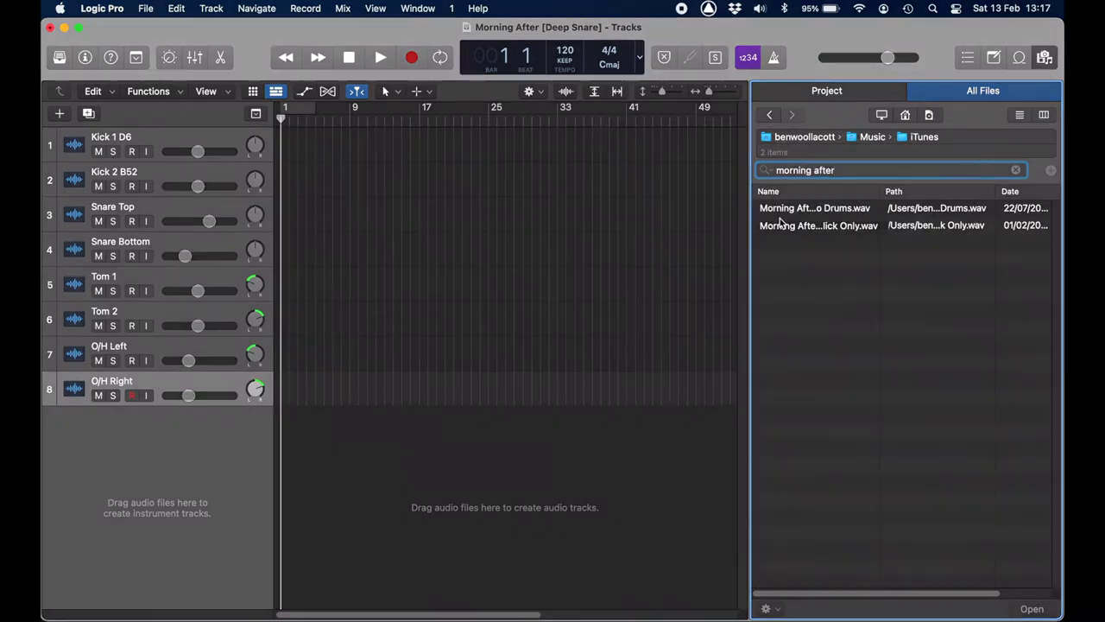
pyautogui.click(782, 224)
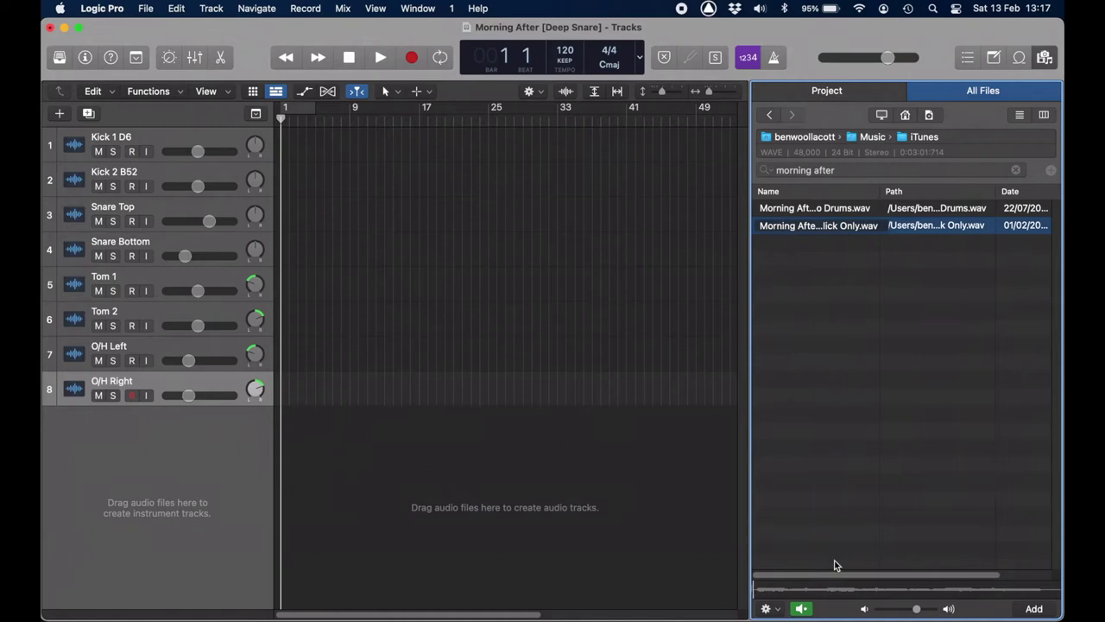
pyautogui.click(801, 608)
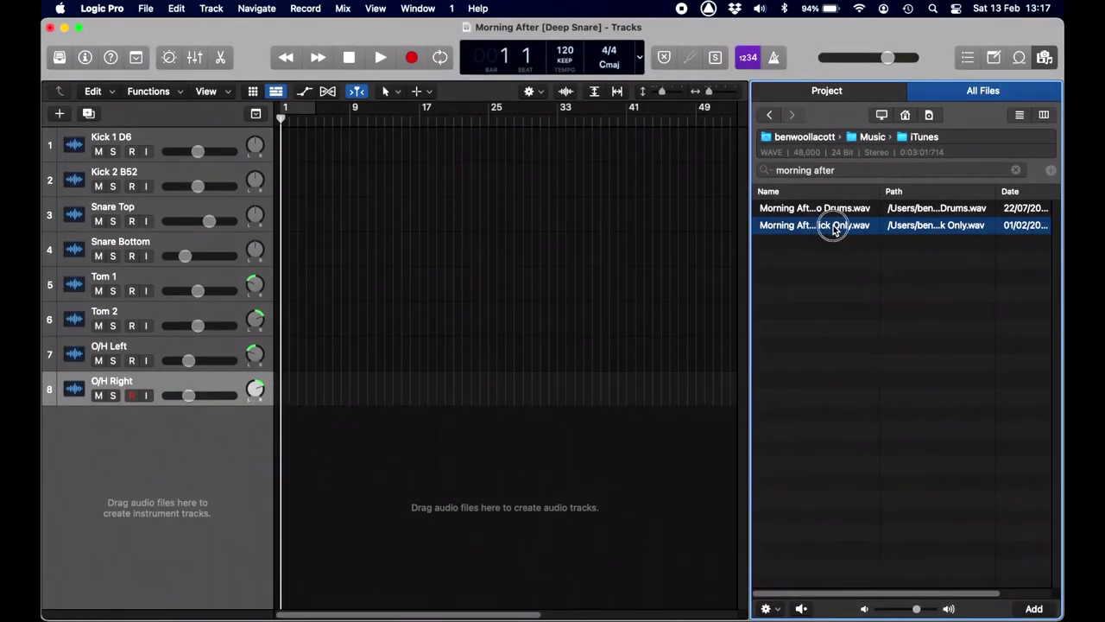
pyautogui.moveTo(834, 226); pyautogui.dragTo(282, 432)
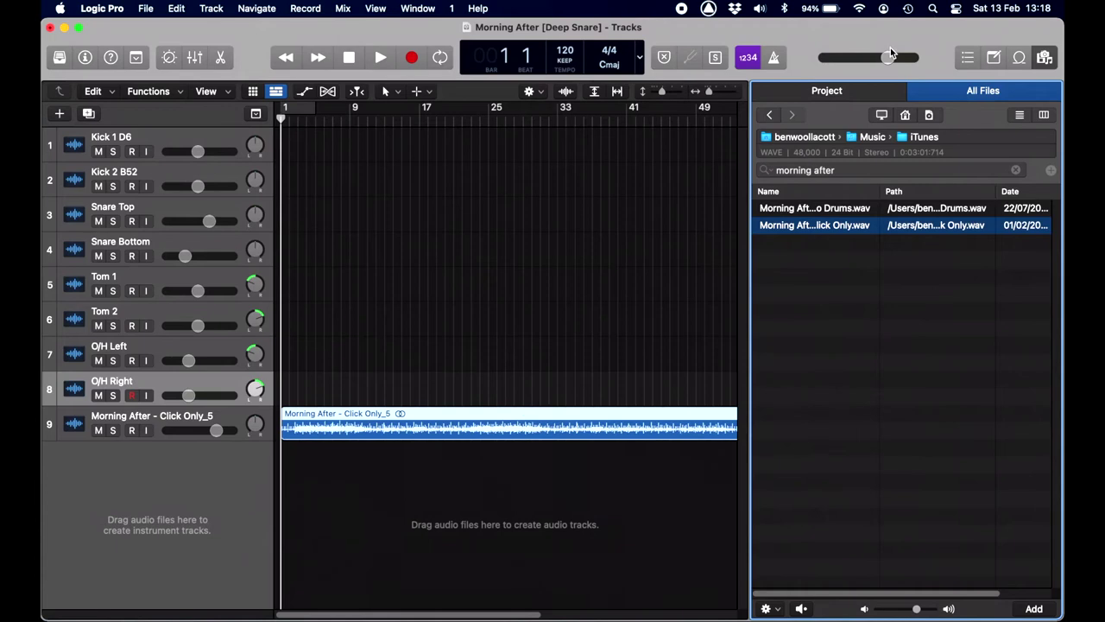
# - Close the Browser, play and stop the click track, then return the playhead to bar 1
pyautogui.click(1050, 57)
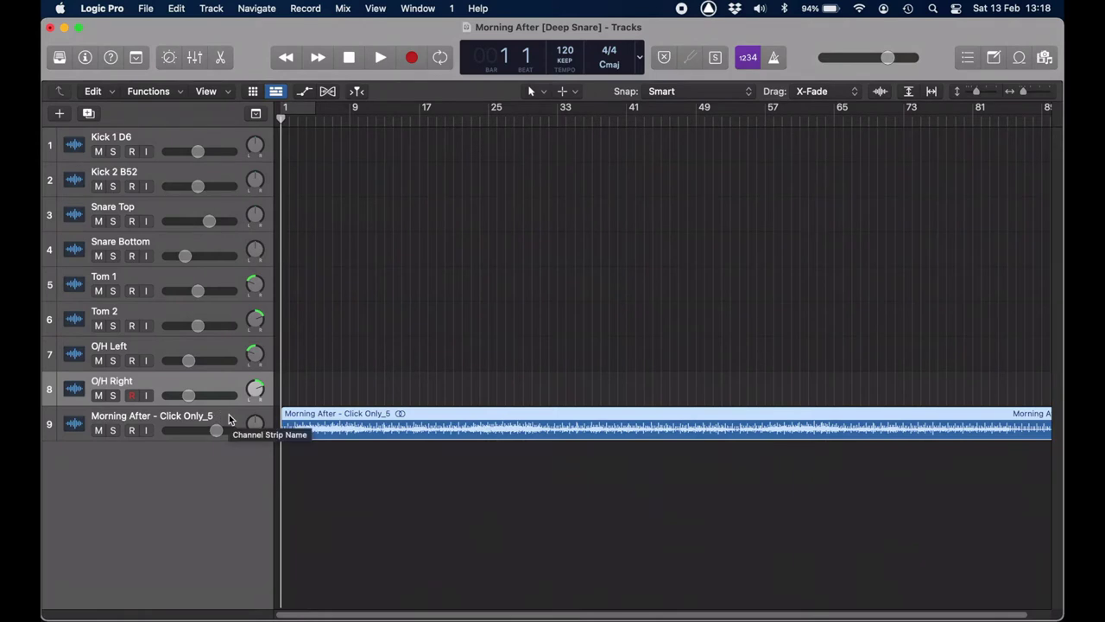
pyautogui.press('space')
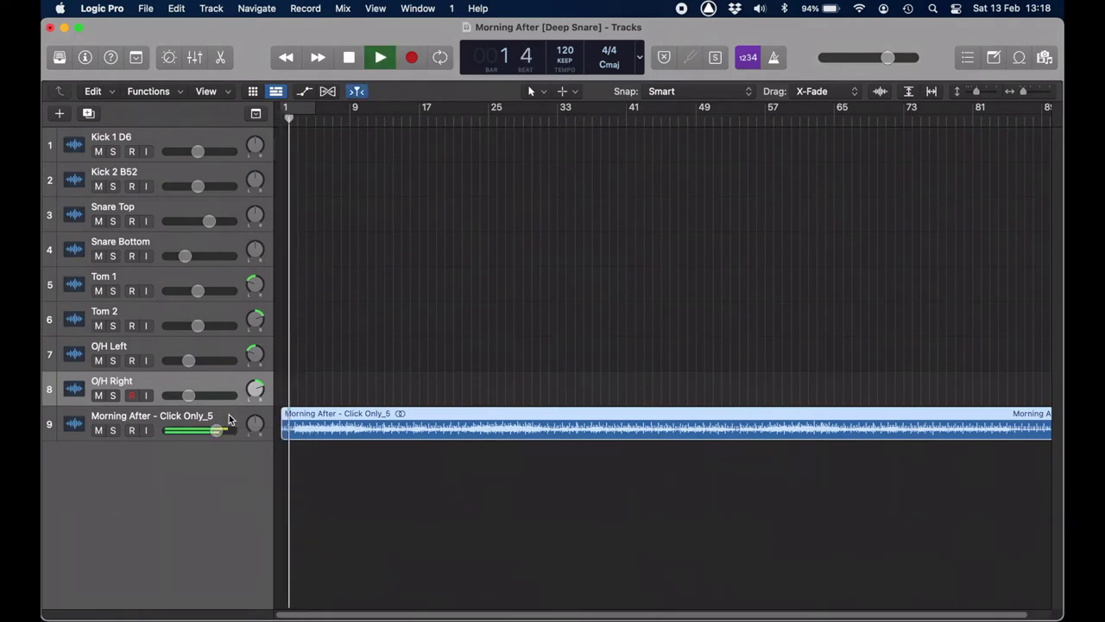
pyautogui.press('space')
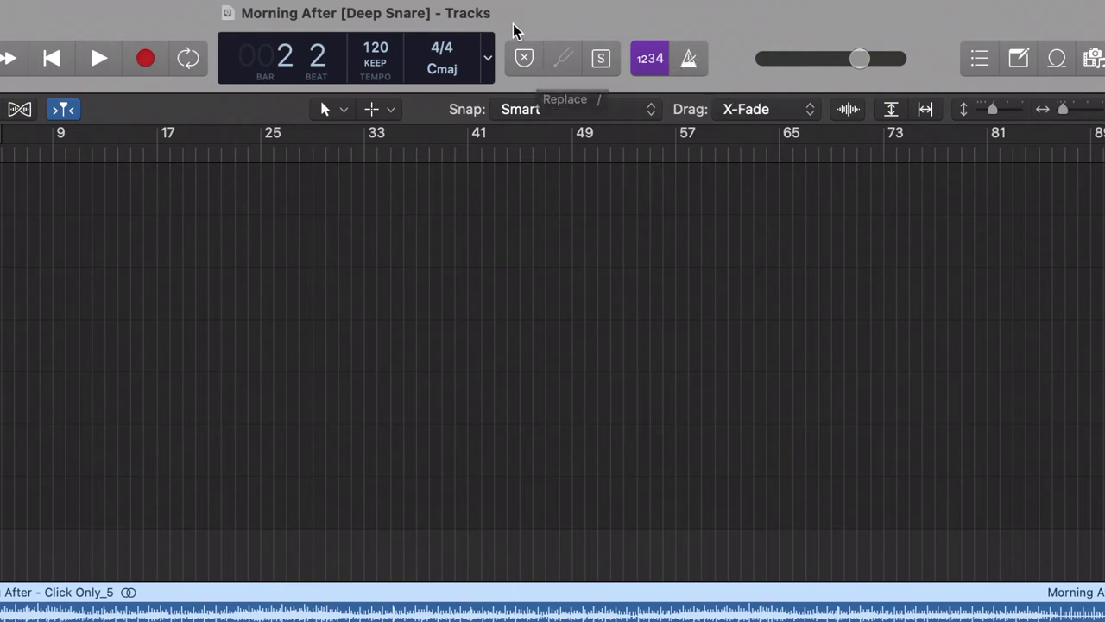
pyautogui.press('Return')
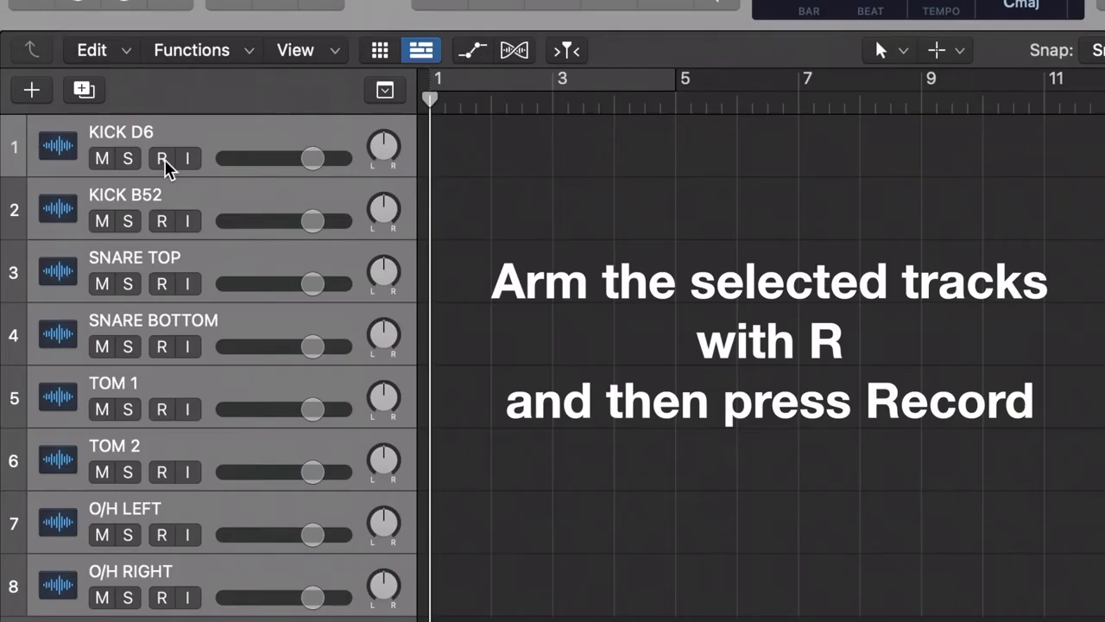
# - Record-enable the drum tracks with their R buttons
pyautogui.click(162, 159)
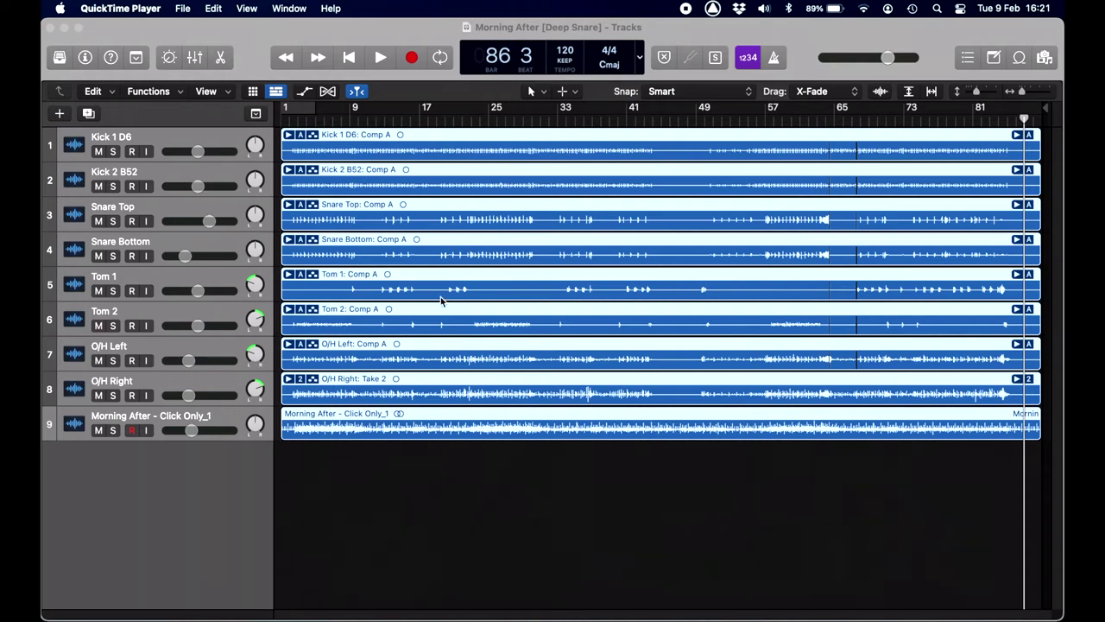
# - Show the Mixer below the tracks to check the click and drum channels
pyautogui.click(194, 59)
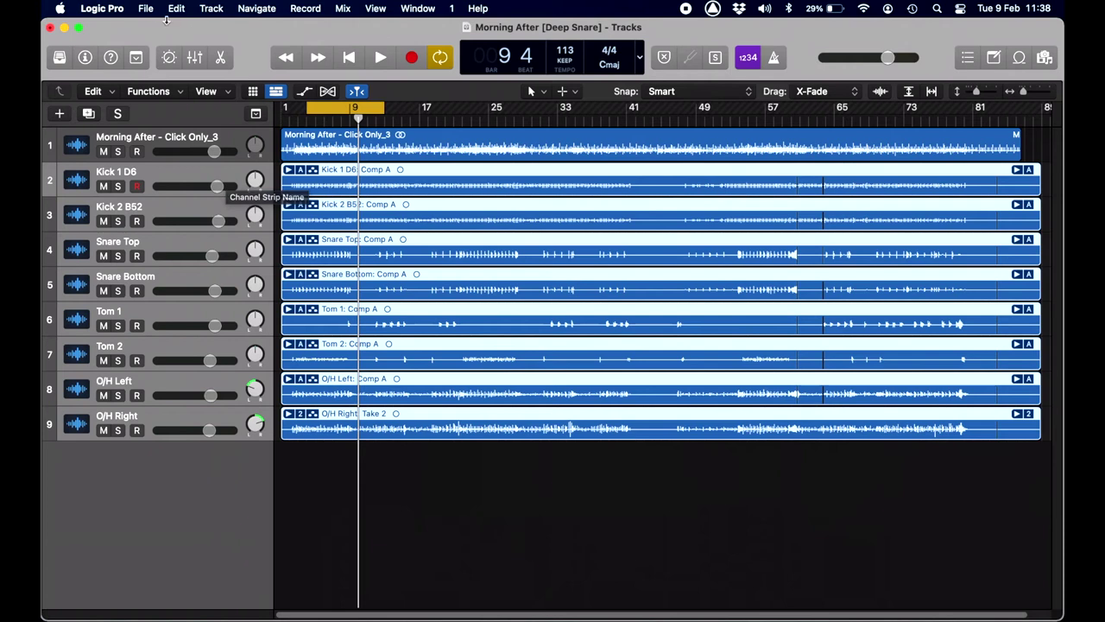
# - Choose File > Export > 8 Regions as Audio Files to open the WAVE 24-bit export settings
pyautogui.click(146, 11)
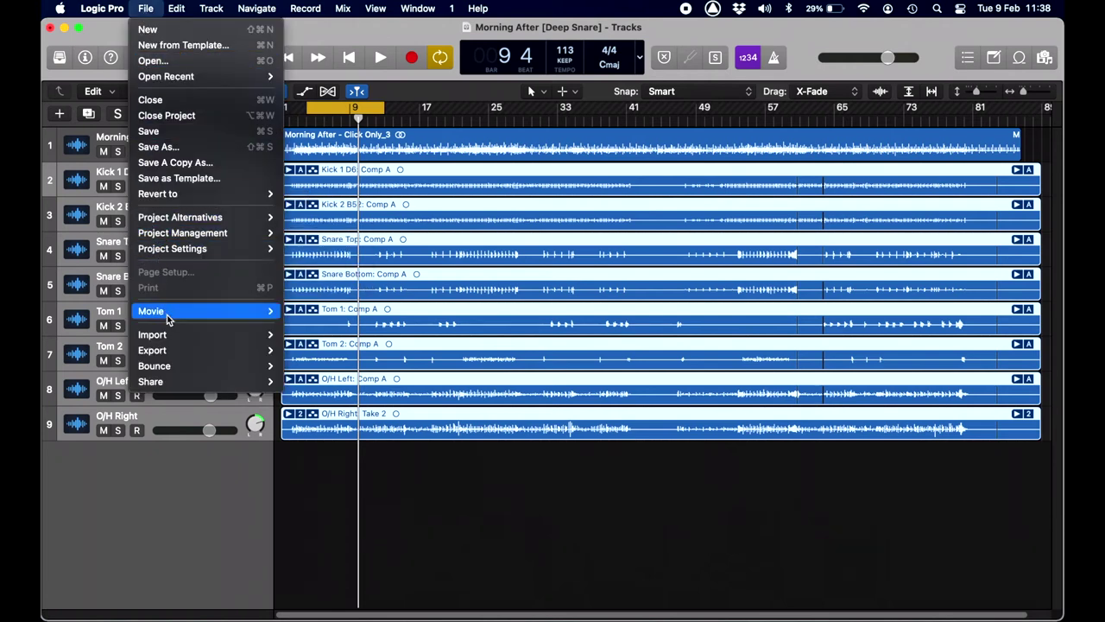
pyautogui.moveTo(181, 355)
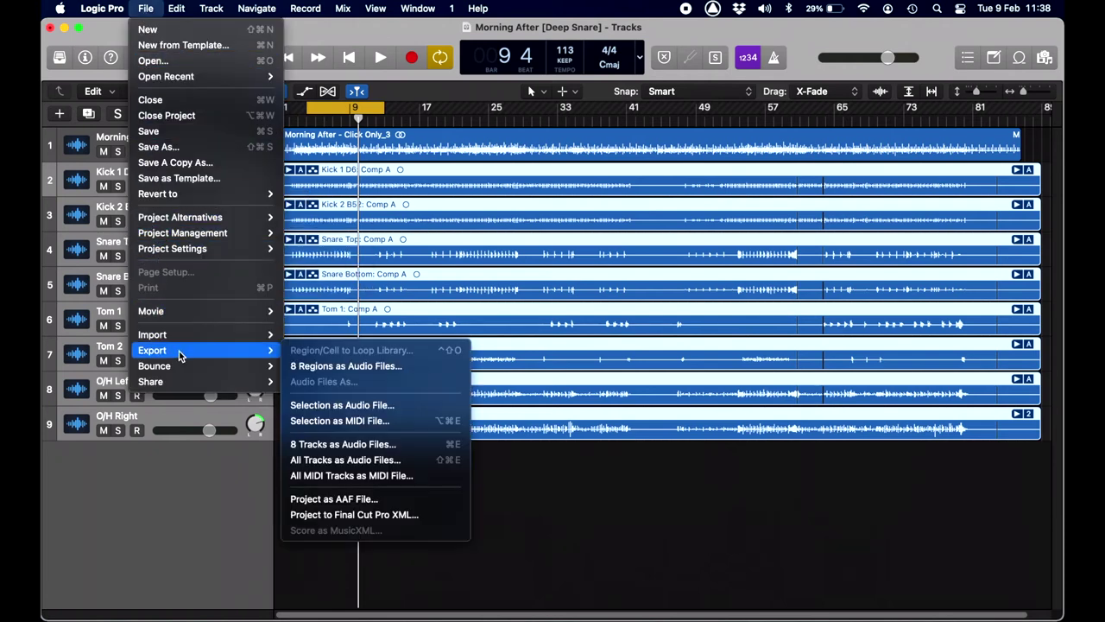
pyautogui.click(323, 369)
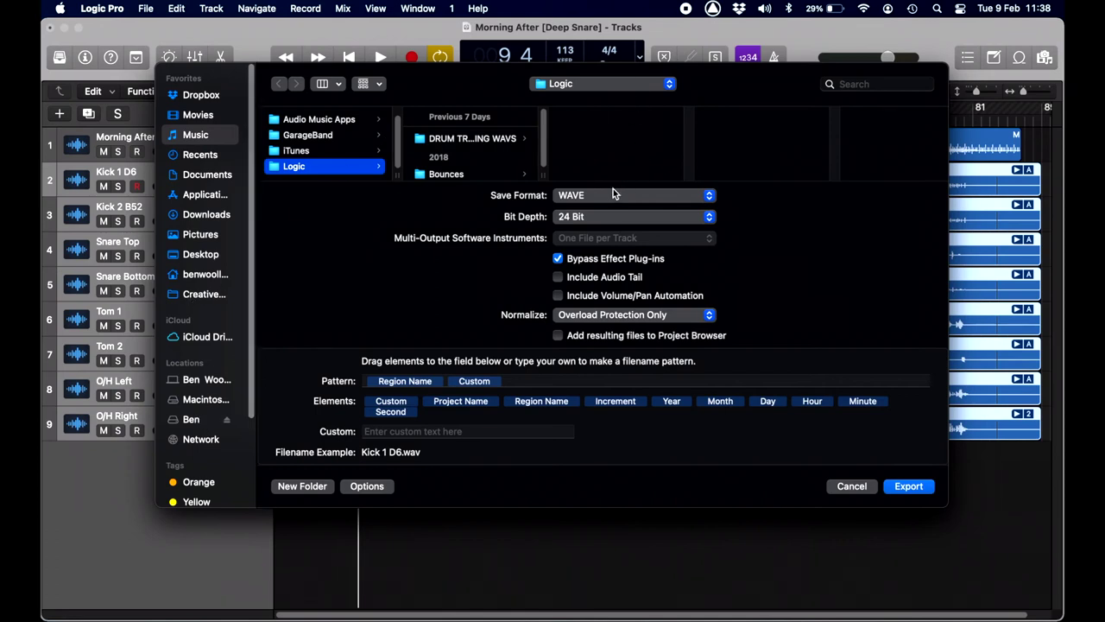
# - Create a new 'Drum Tracking' folder and export the eight regions into it
pyautogui.click(291, 488)
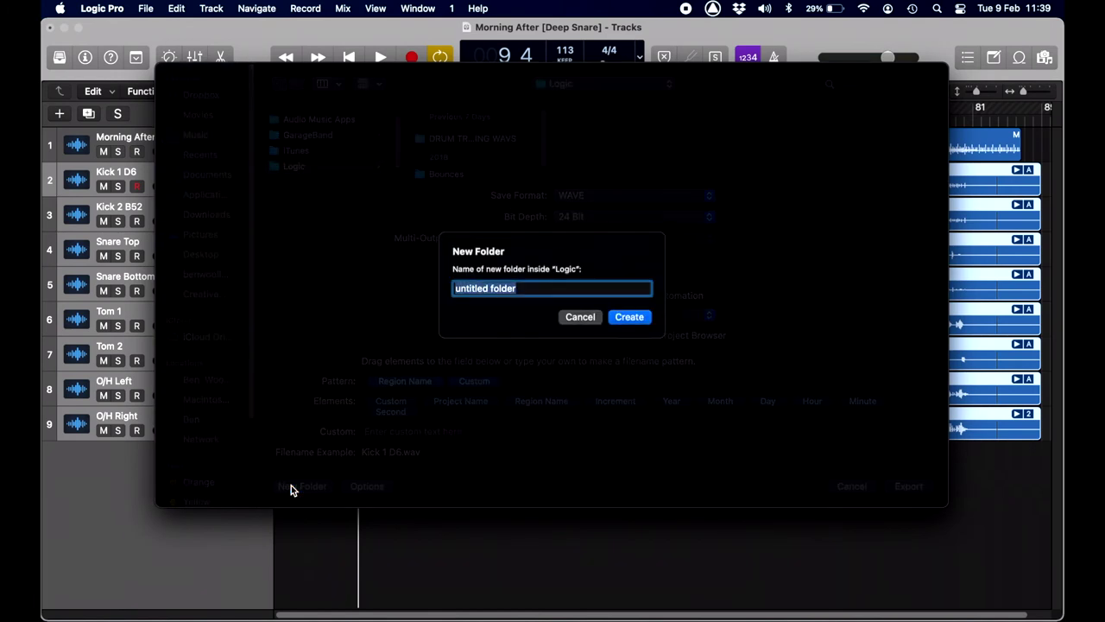
pyautogui.write('Dru')
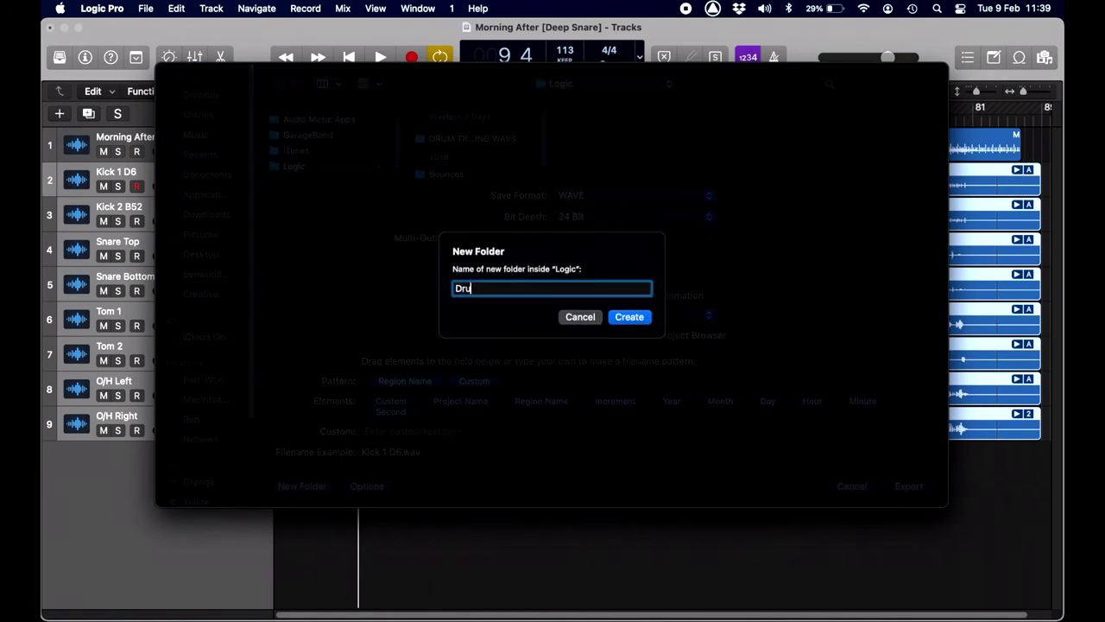
pyautogui.write('m Tracking')
pyautogui.click(627, 319)
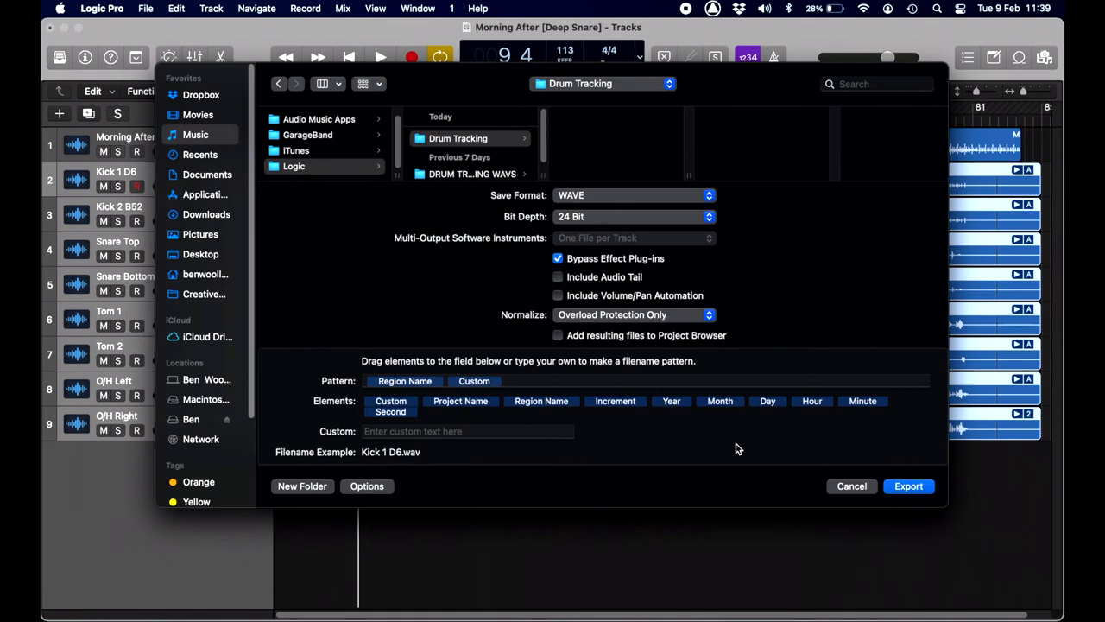
pyautogui.click(907, 487)
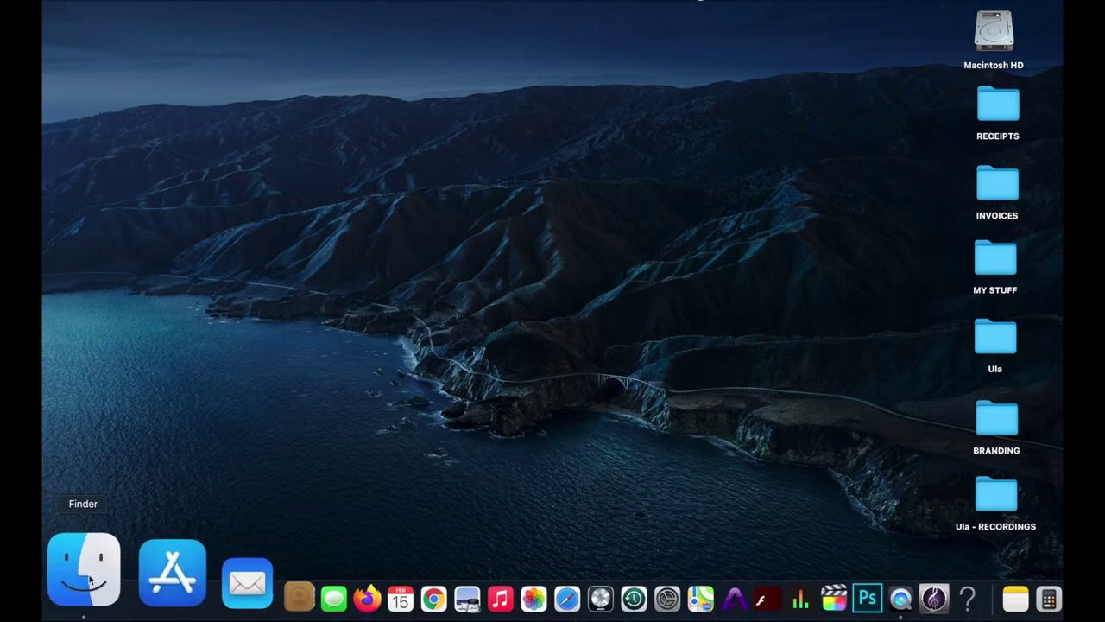
# - In Finder, open Music > Logic > Drum Tracking and enlarge the window to list all eight WAV files
pyautogui.click(92, 591)
pyautogui.click(120, 159)
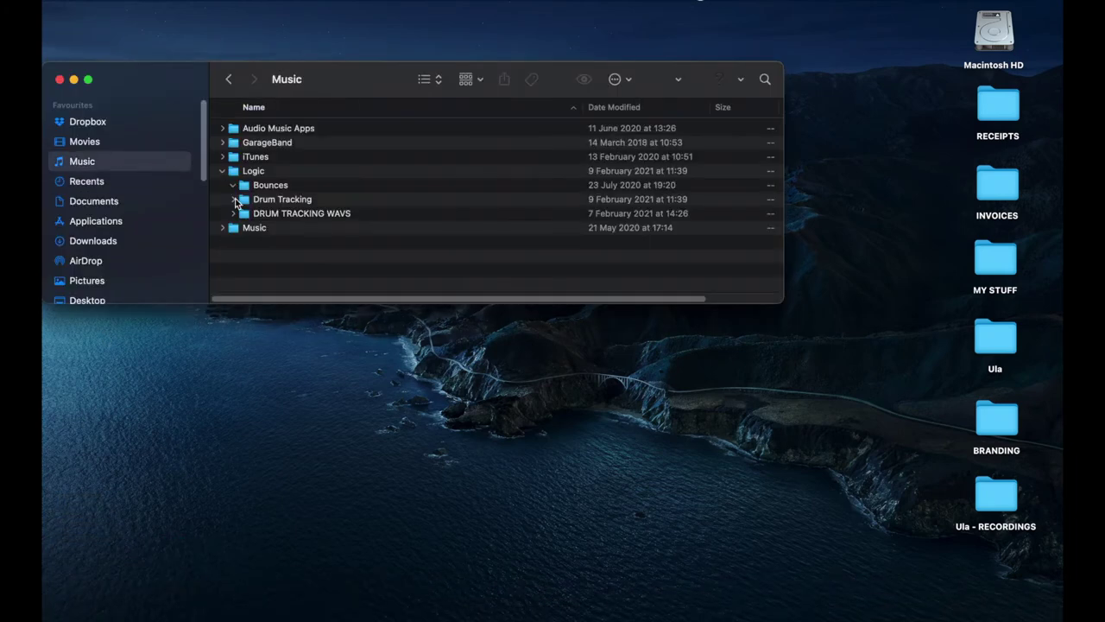
pyautogui.click(237, 199)
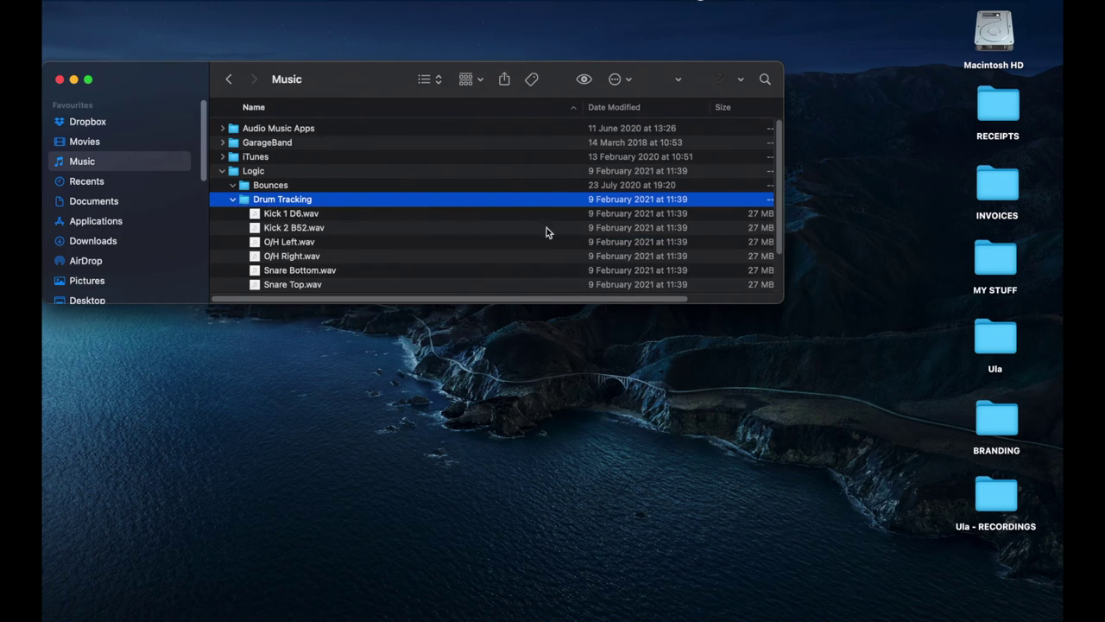
pyautogui.moveTo(780, 302); pyautogui.dragTo(810, 355)
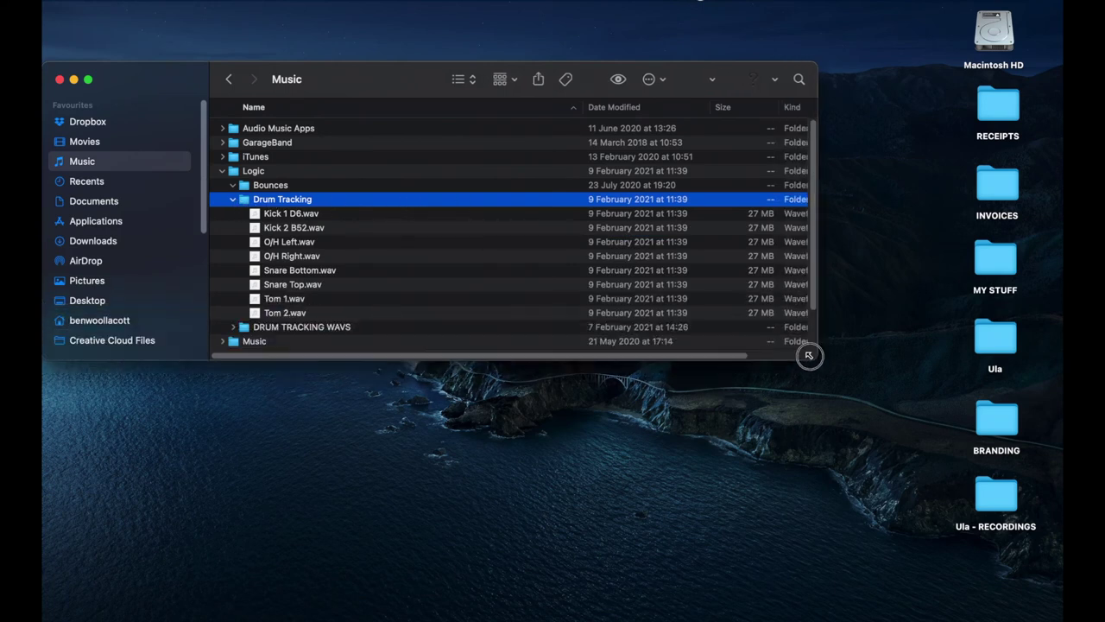